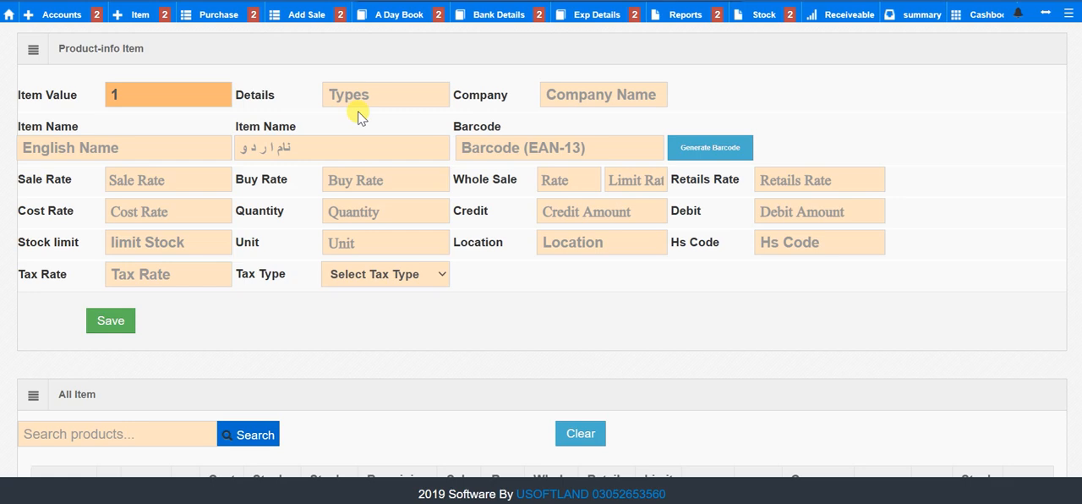
Step: Leave the item form for the ERP home page and dismiss the login-required alert
scroll(366, 146, down, 1)
scroll(367, 145, up, 1)
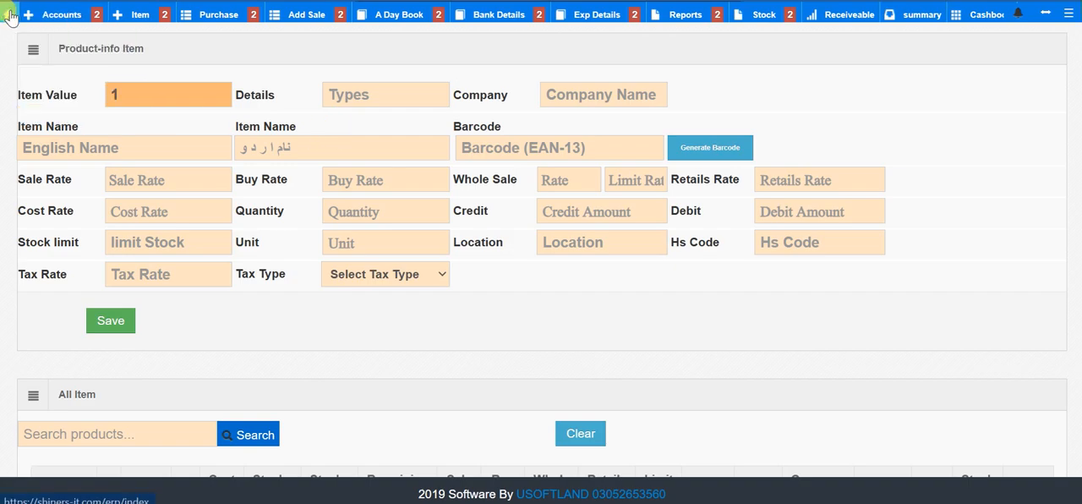
click(11, 14)
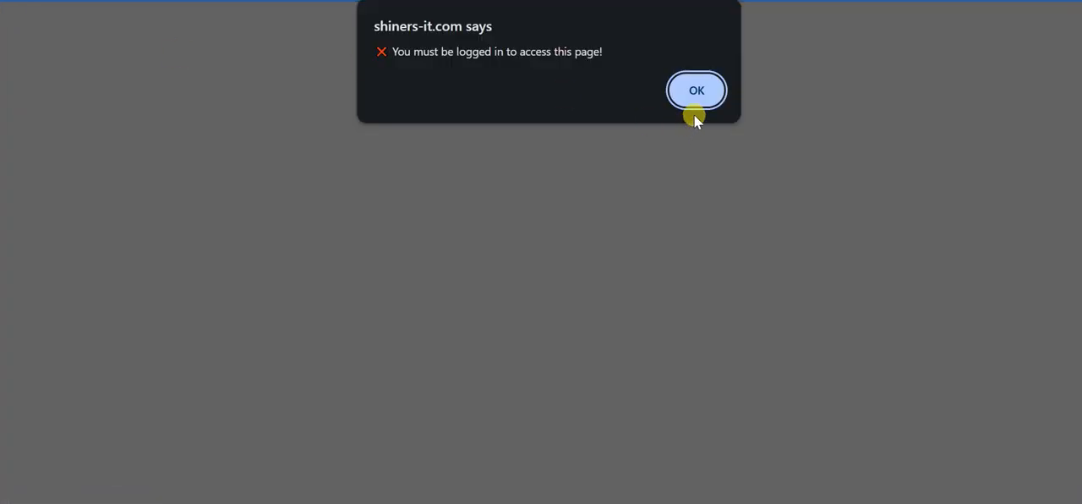
click(696, 90)
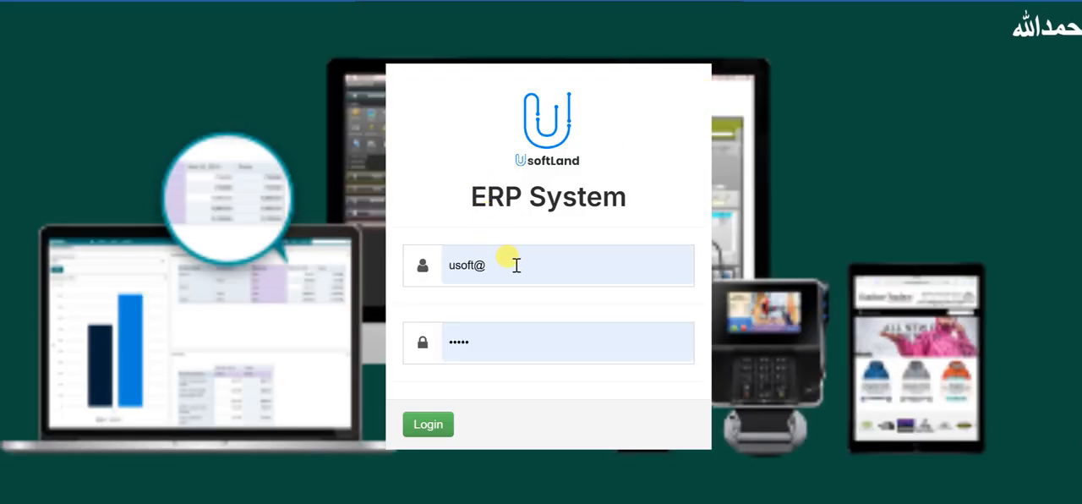
Step: Log in to the ERP system with the prefilled username and password, and dismiss the password-change warning
click(513, 262)
drag(442, 201, 635, 198)
click(425, 424)
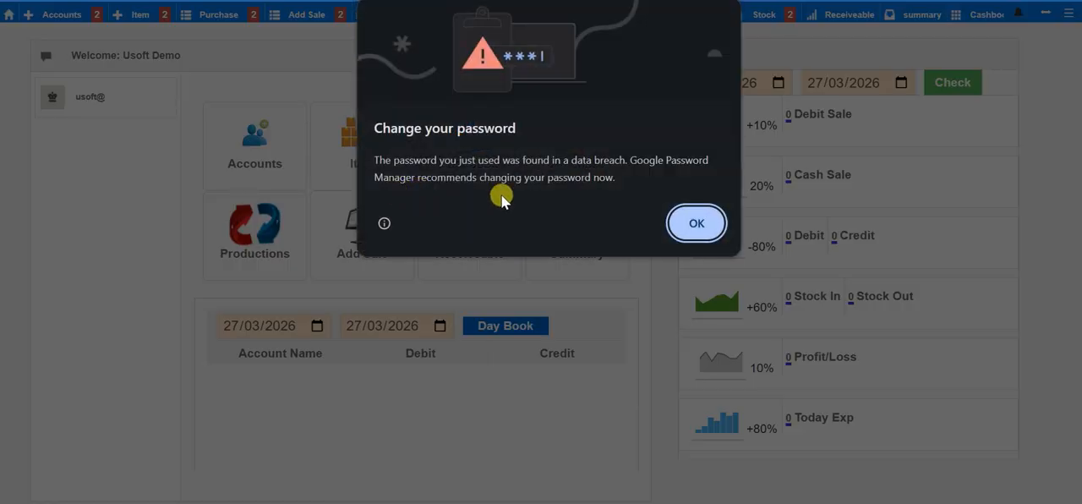
click(696, 223)
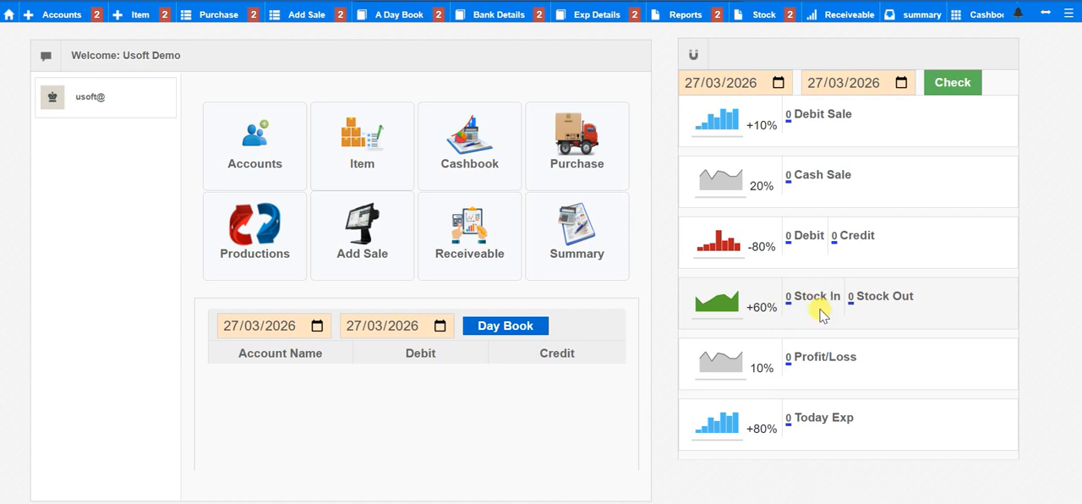
Step: Examine the dashboard's Reminder Notification section and its table columns
scroll(432, 412, down, 5)
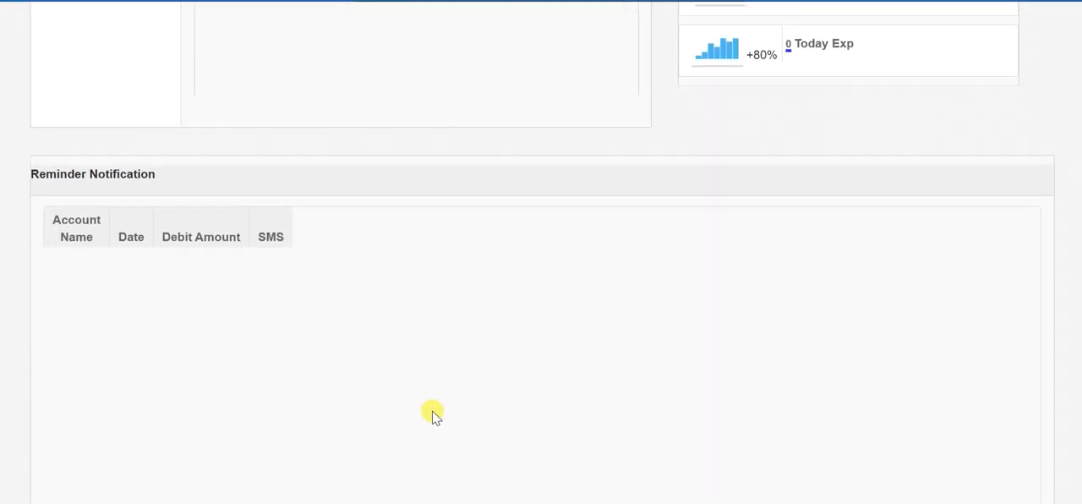
double_click(272, 243)
scroll(272, 243, up, 5)
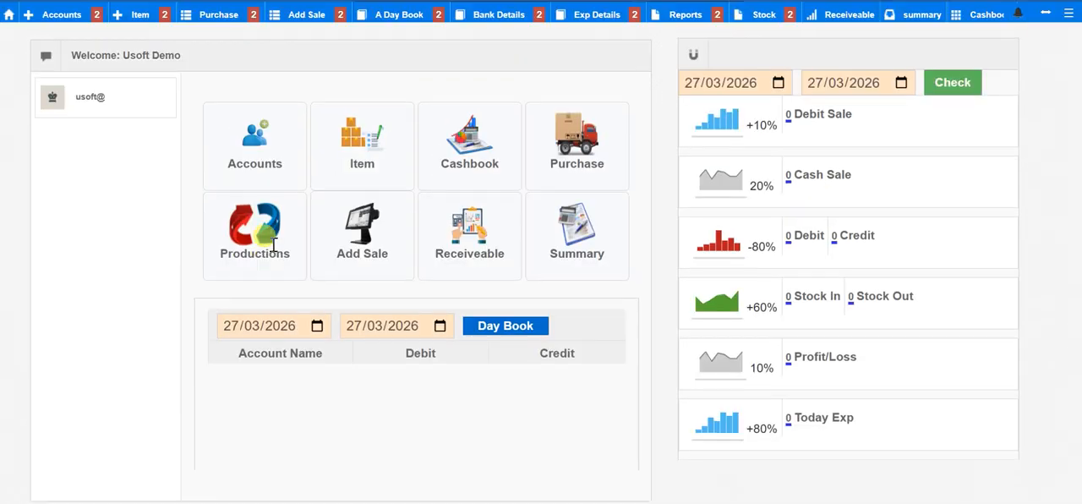
Step: Open the new customer account form and examine the customer type options and the English and Urdu name fields
click(244, 137)
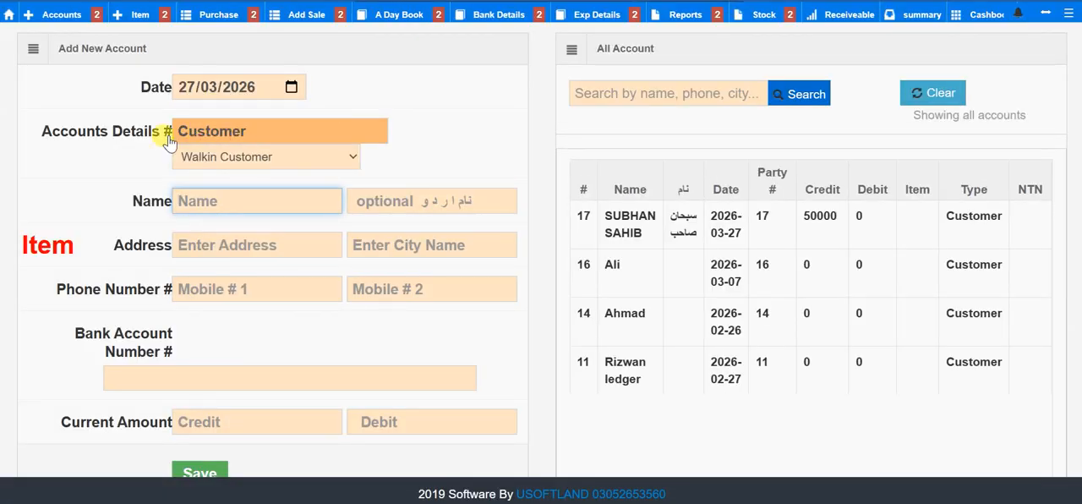
click(271, 168)
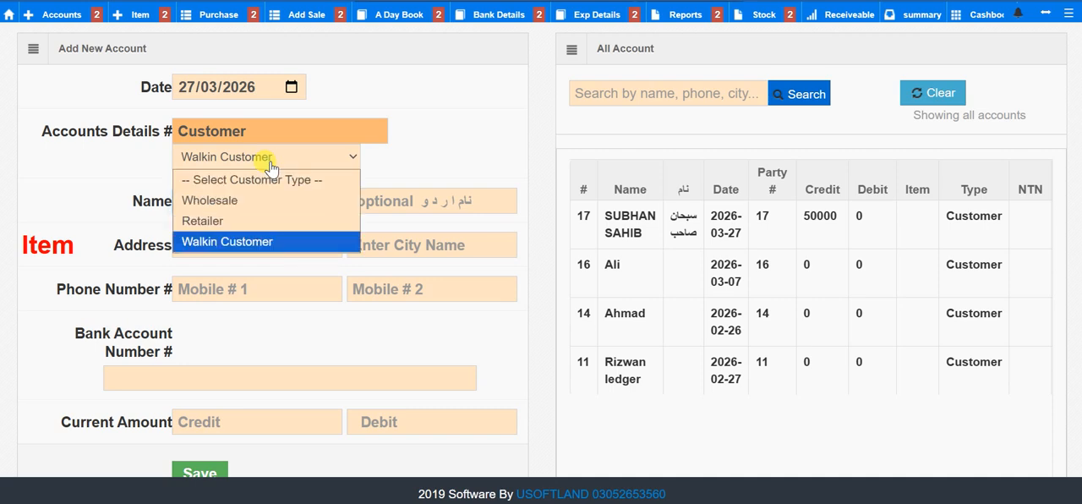
click(452, 160)
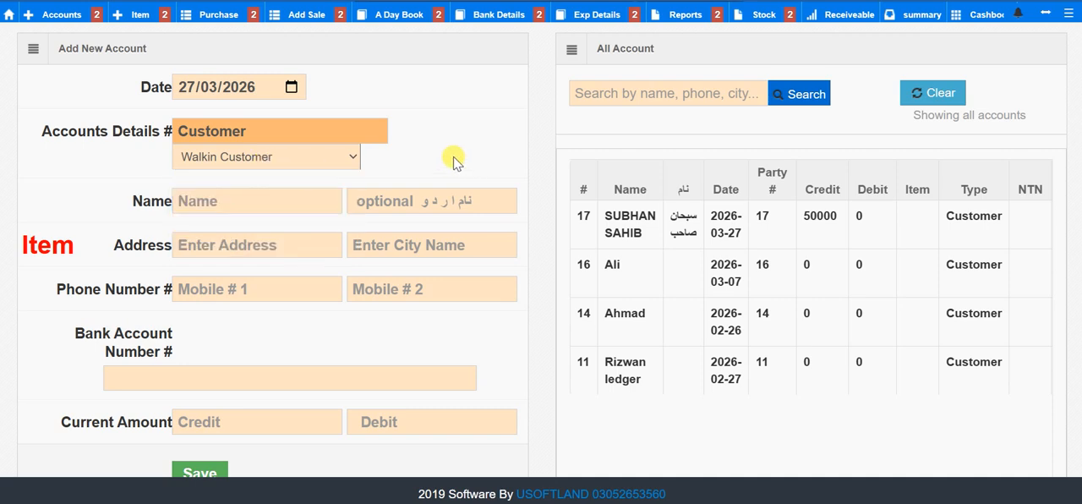
click(298, 195)
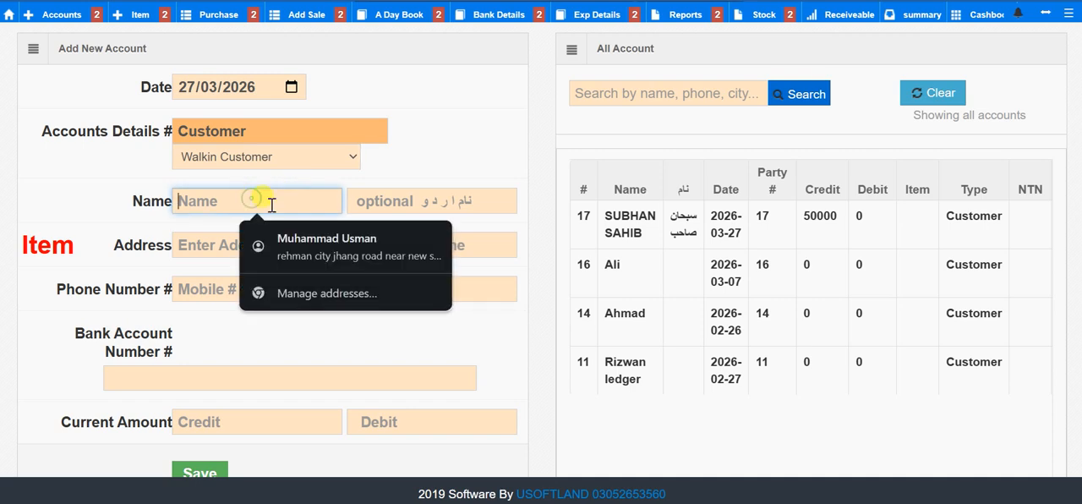
click(363, 201)
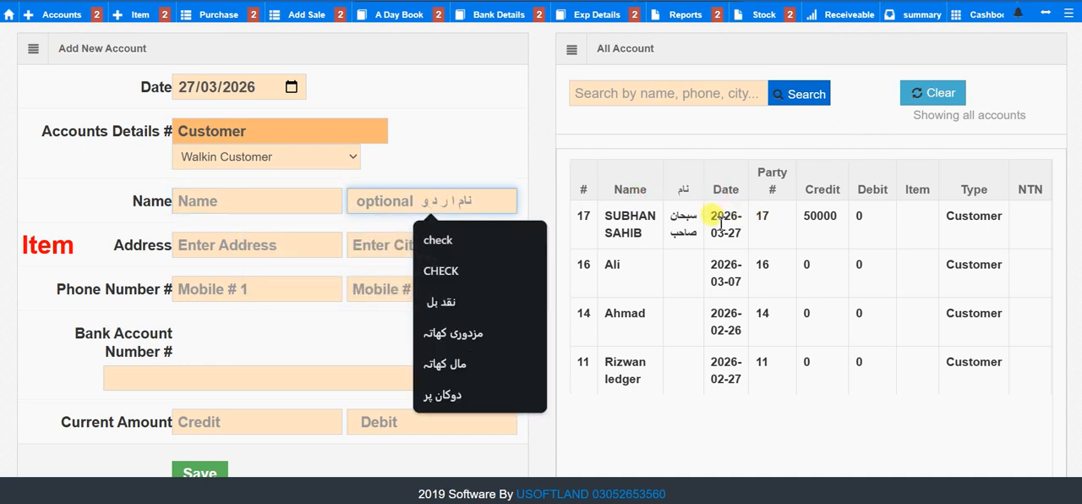
Step: Switch the ERP interface language to Urdu
click(1067, 15)
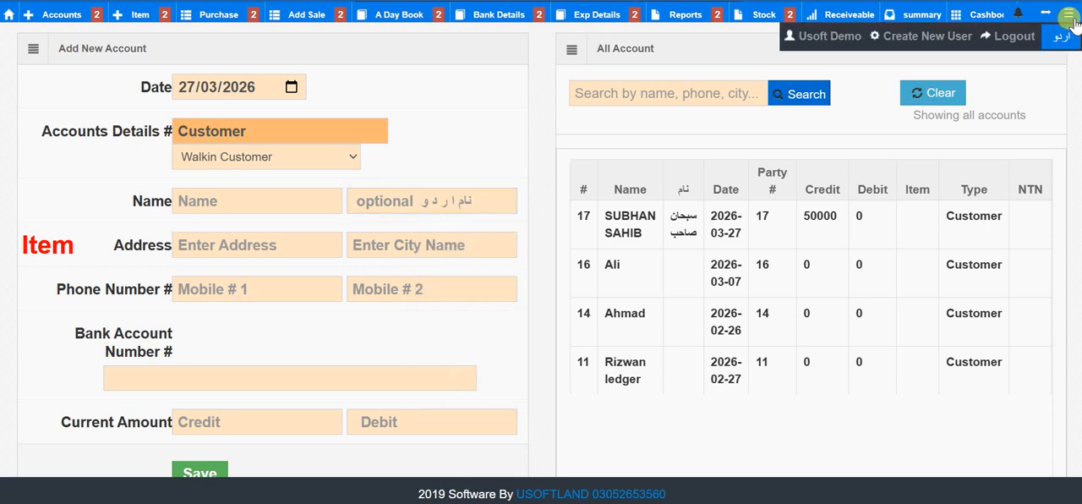
click(1057, 67)
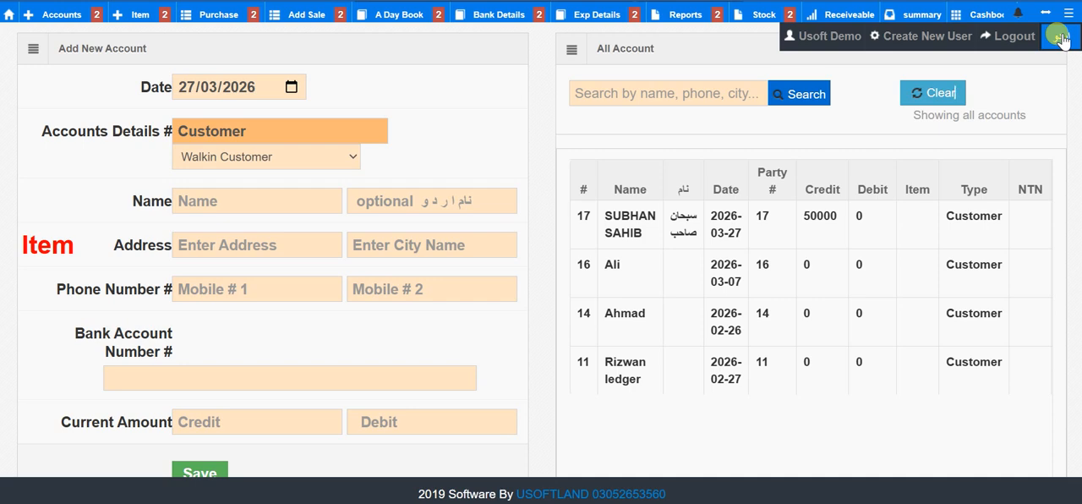
click(1060, 37)
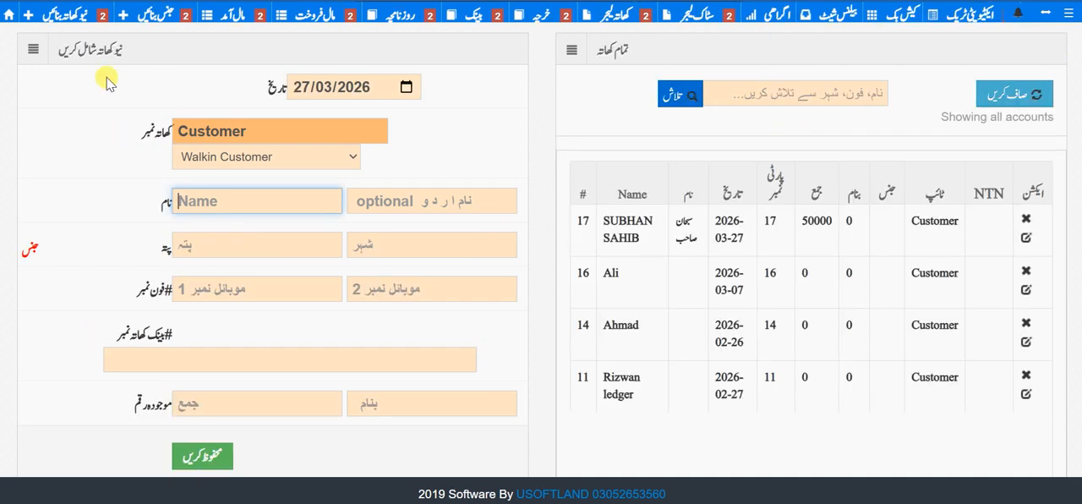
Step: Return to the home dashboard and open the form for adding a new item
click(9, 14)
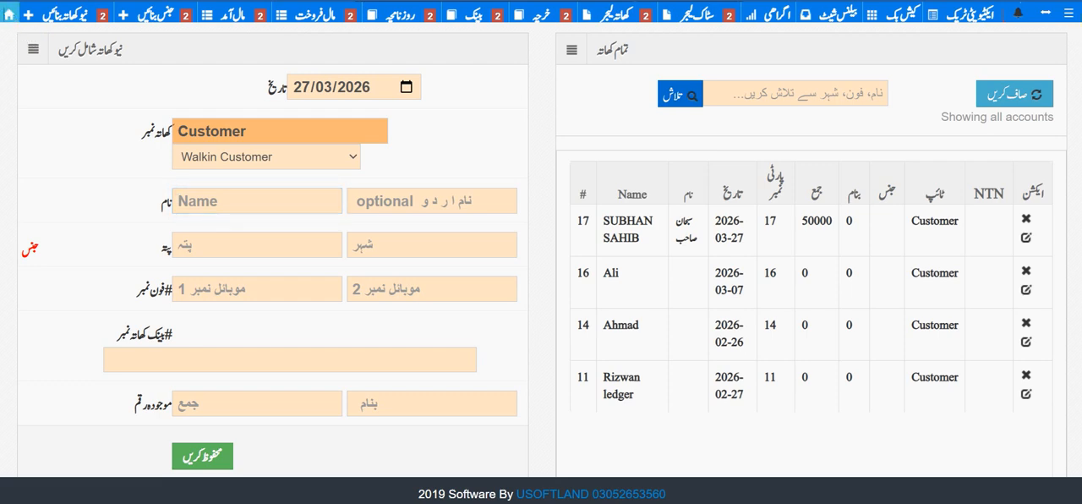
click(9, 14)
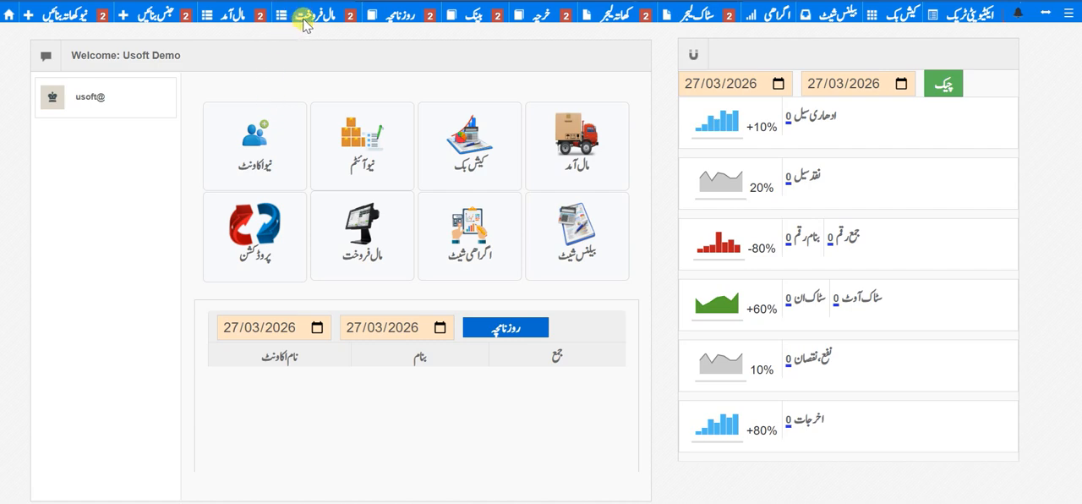
click(148, 15)
click(160, 39)
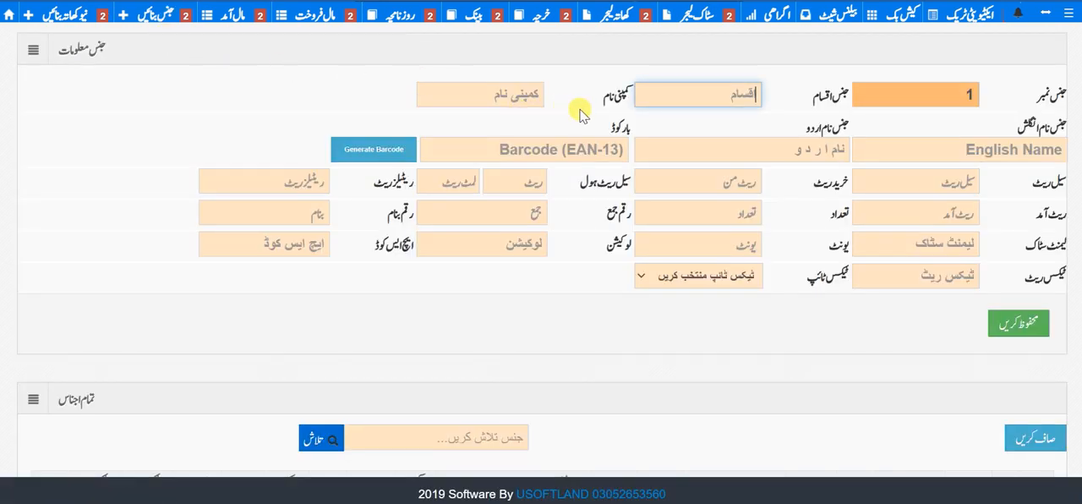
Step: Switch the interface language of the item form back to English
click(1070, 15)
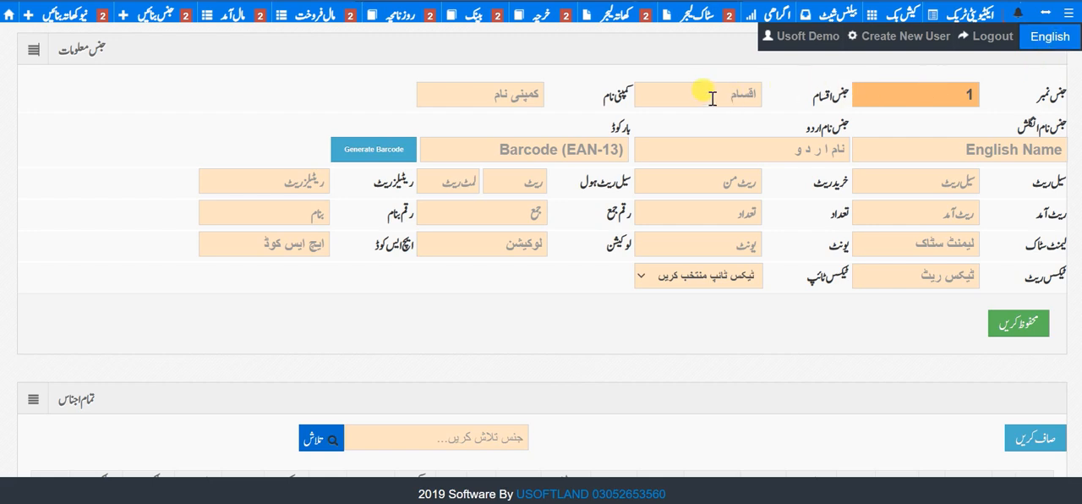
click(573, 152)
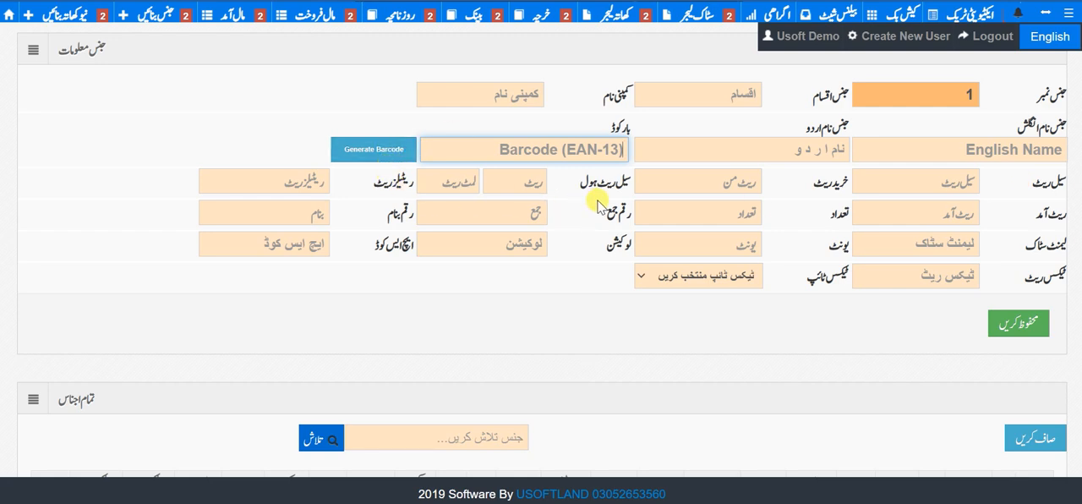
click(1052, 46)
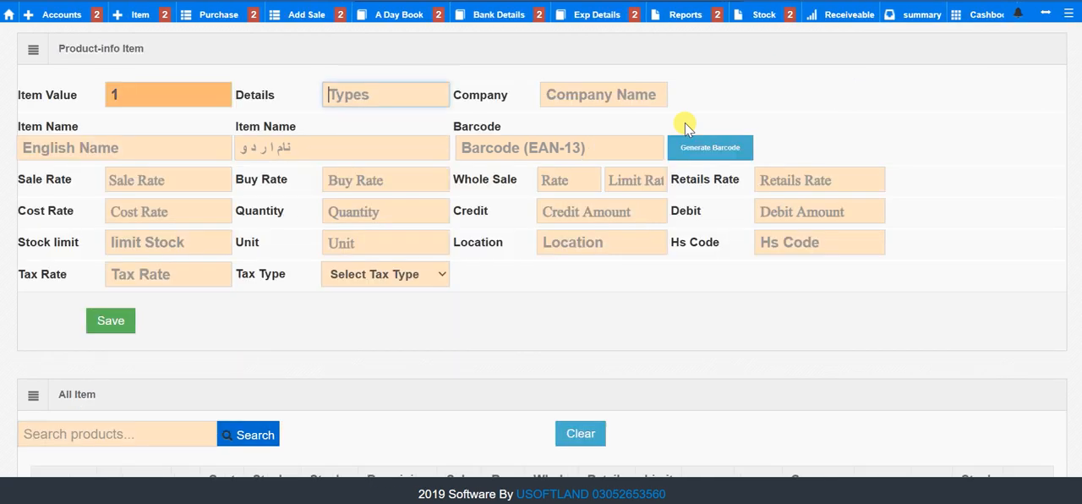
Step: Enter ABC in the item's Details field
click(385, 96)
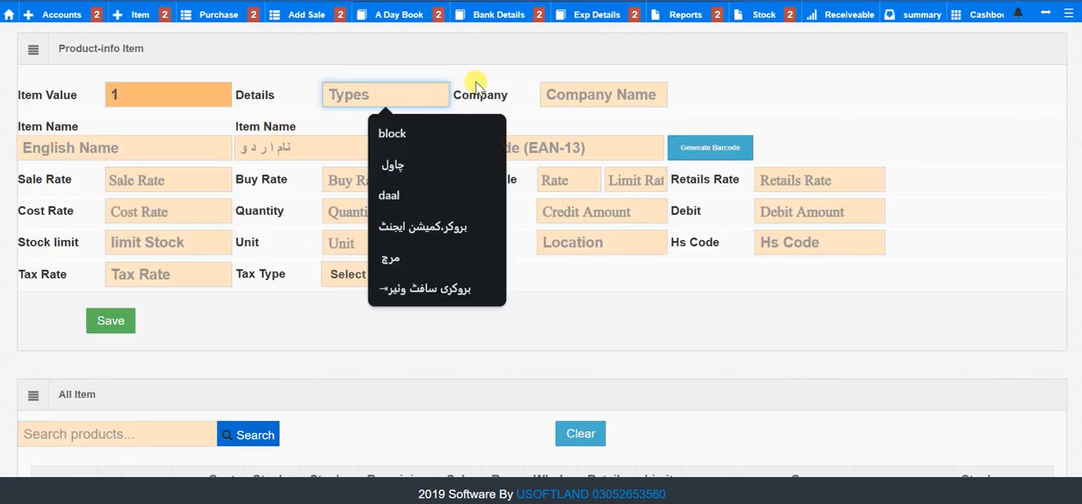
click(476, 83)
click(397, 94)
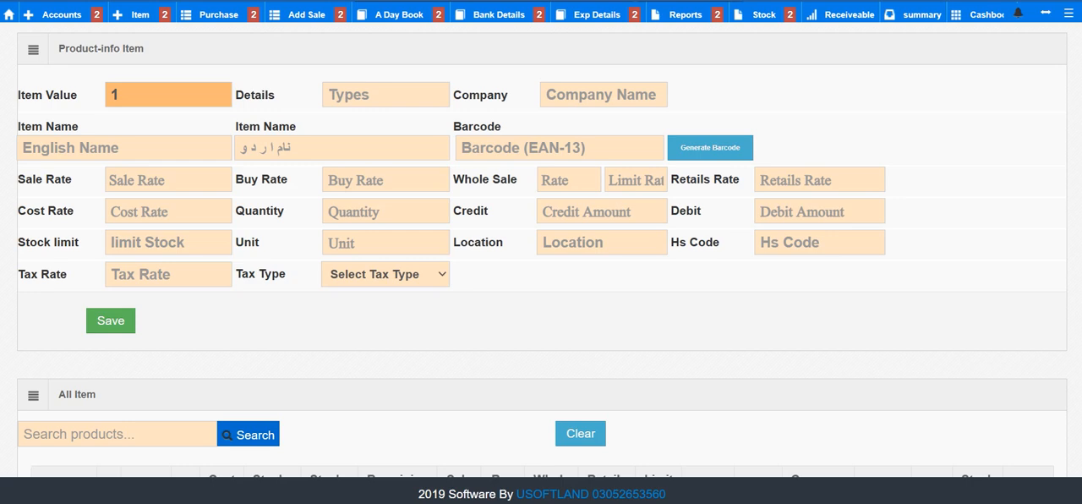
key(ctrl+c)
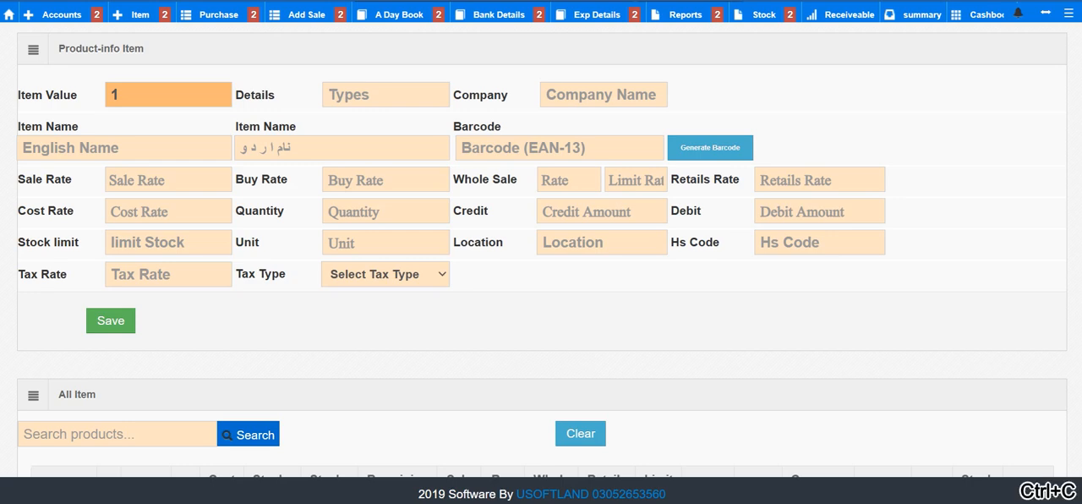
click(355, 93)
text(ABC)
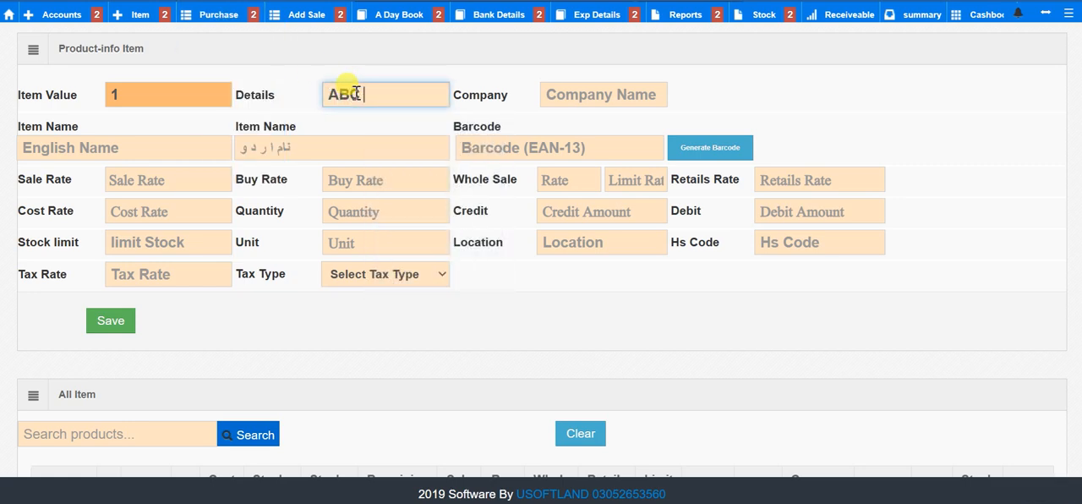
Step: Set the item's company name to ABC and clear the Details field
key(Tab)
key(shift+Tab)
key(Tab)
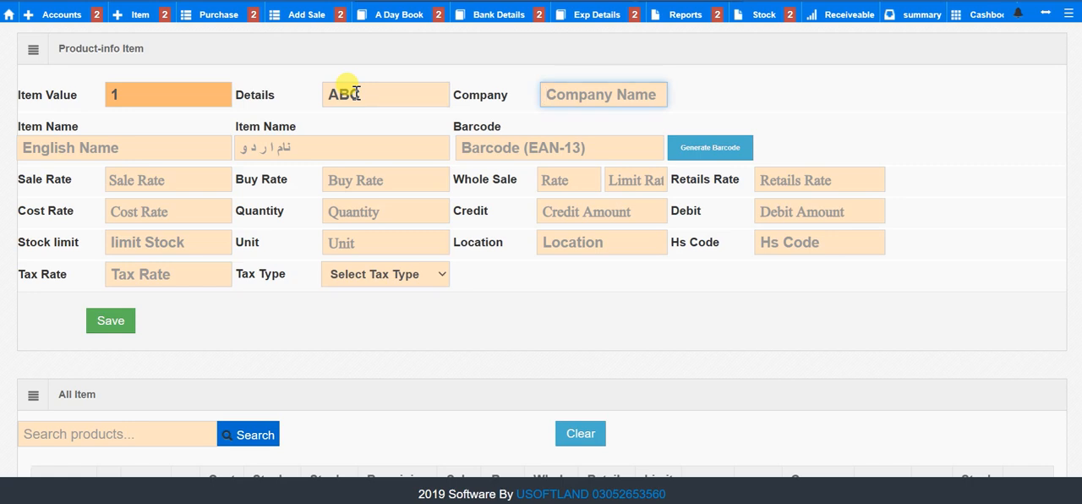
text(ABC)
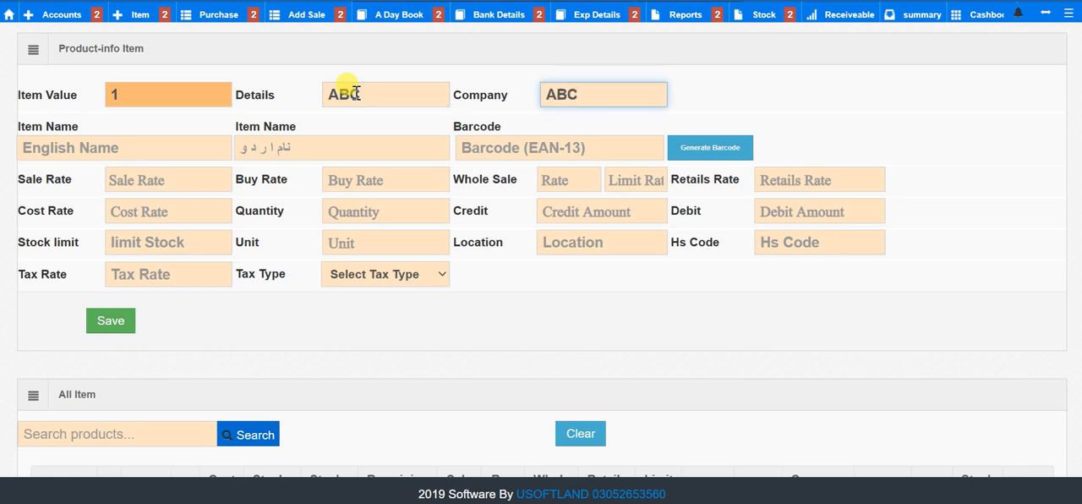
double_click(369, 96)
key(BackSpace)
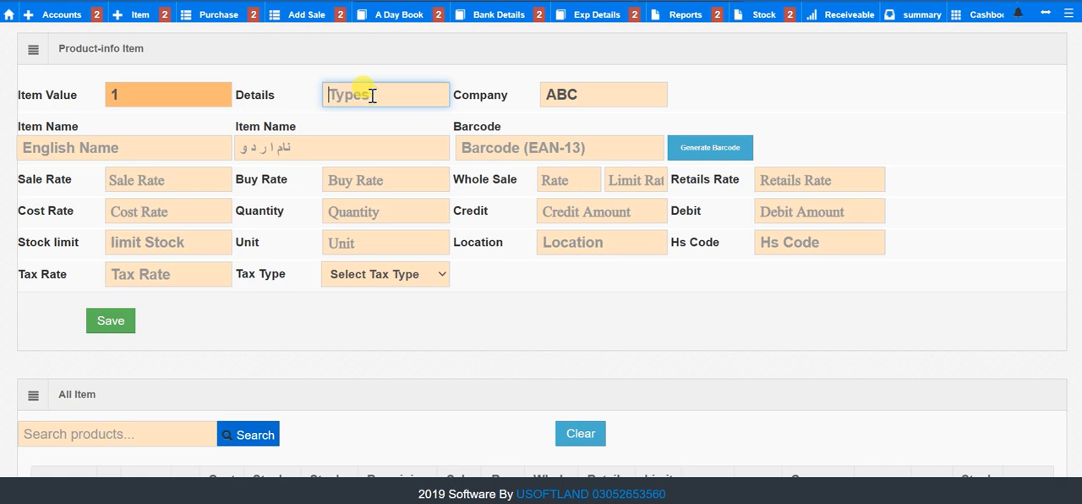
Step: Name the item UREA in English and یوریا in Urdu
click(196, 140)
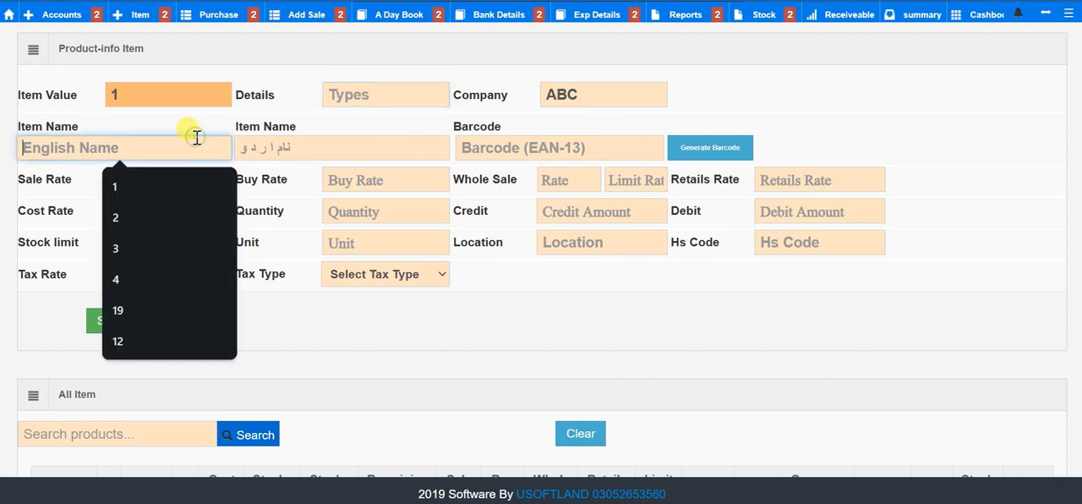
text(UR)
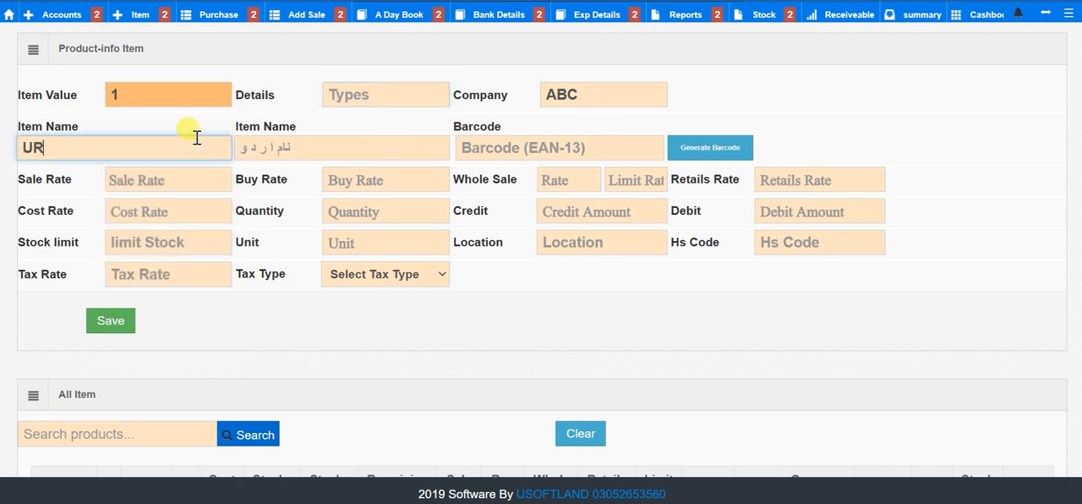
text(EA)
key(Tab)
text(i)
key(BackSpace)
text(و)
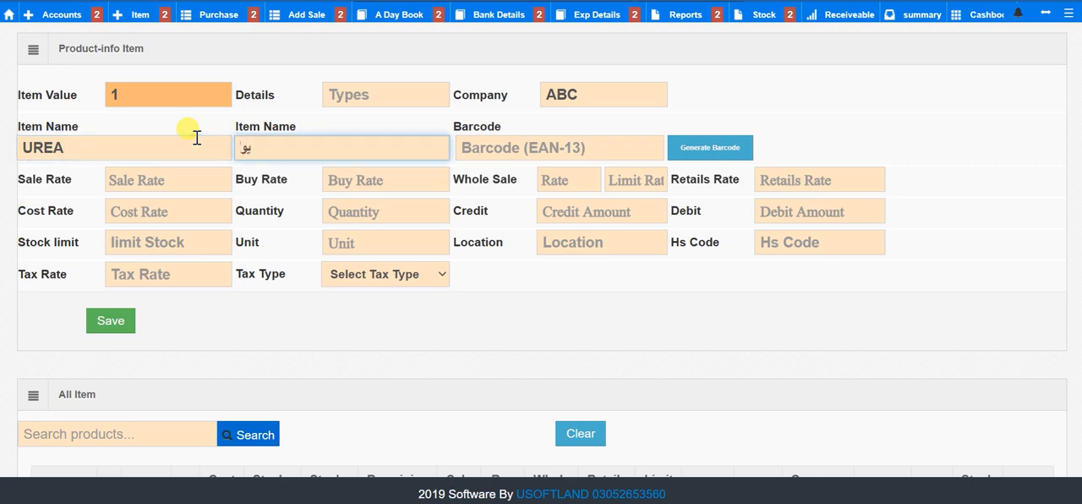
text(ریا)
Step: Set the item's wholesale limit to 100 and its wholesale rate to 123000
click(167, 174)
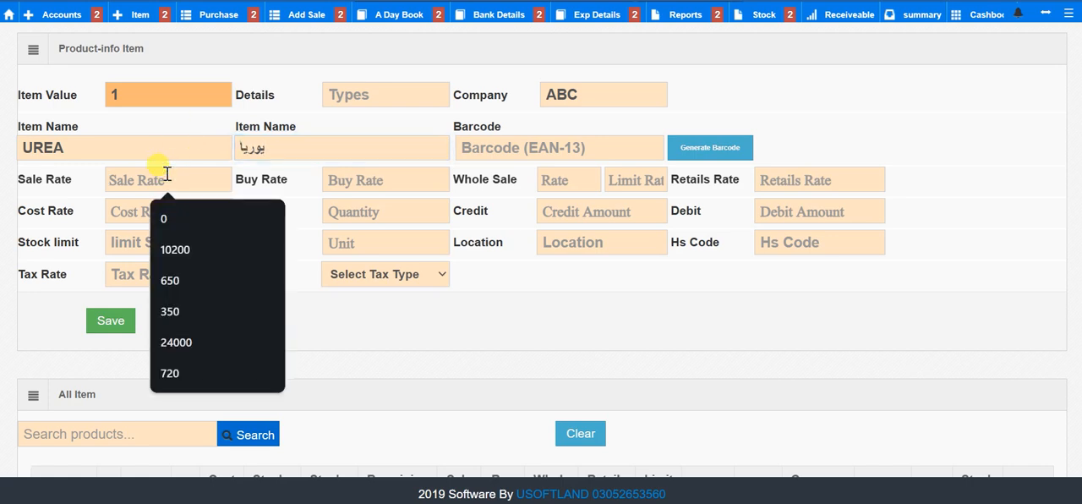
click(340, 184)
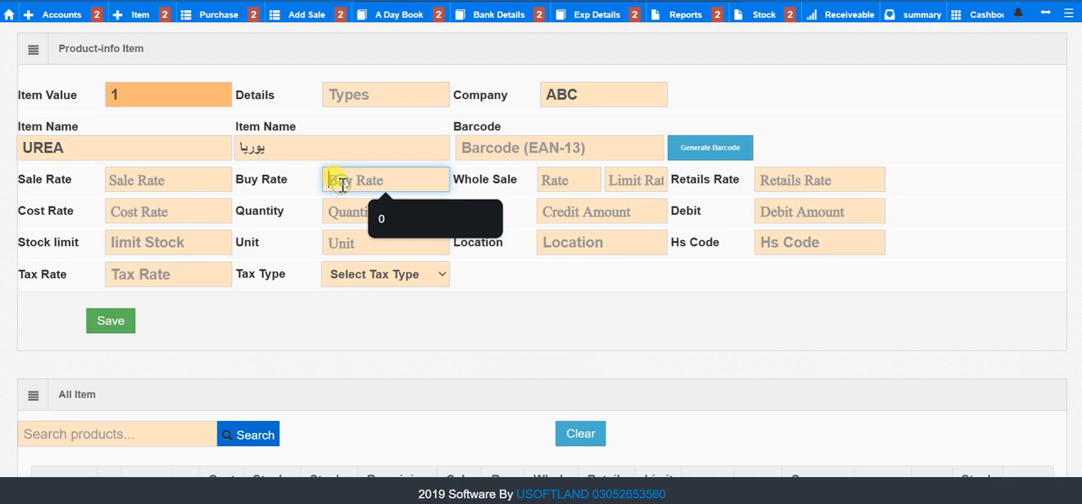
click(562, 180)
click(644, 182)
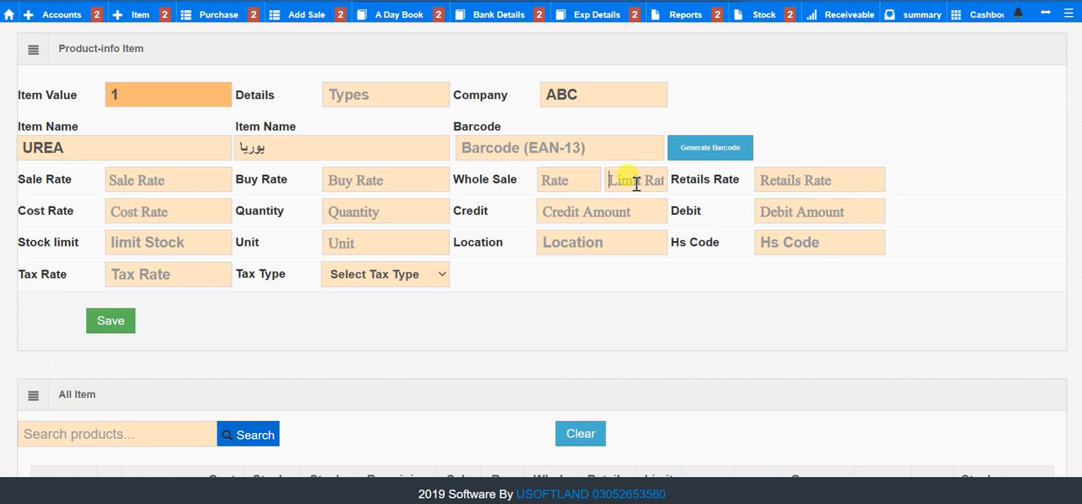
text(100)
click(555, 188)
text(123000)
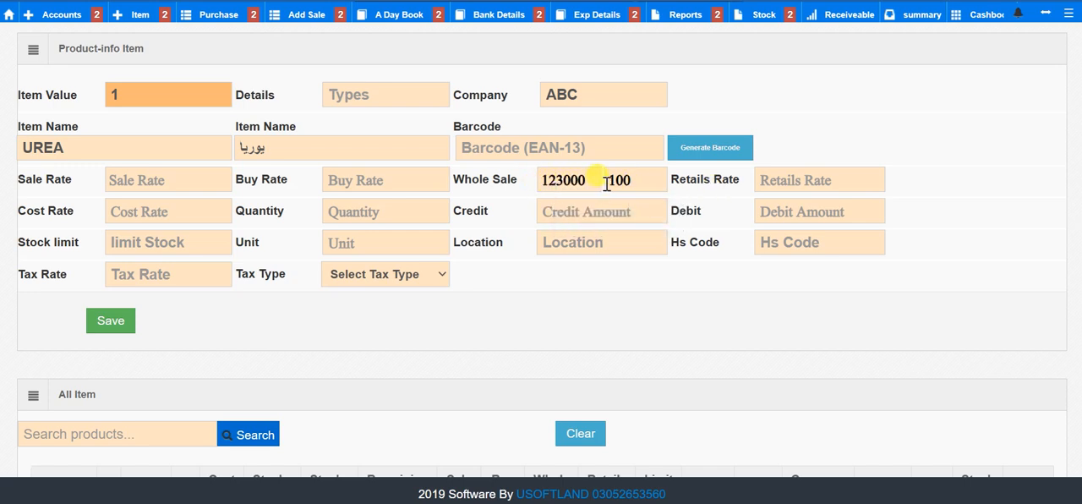
Step: Correct the item's wholesale rate to 12300 and set its retail rate to 15000
key(BackSpace)
click(815, 179)
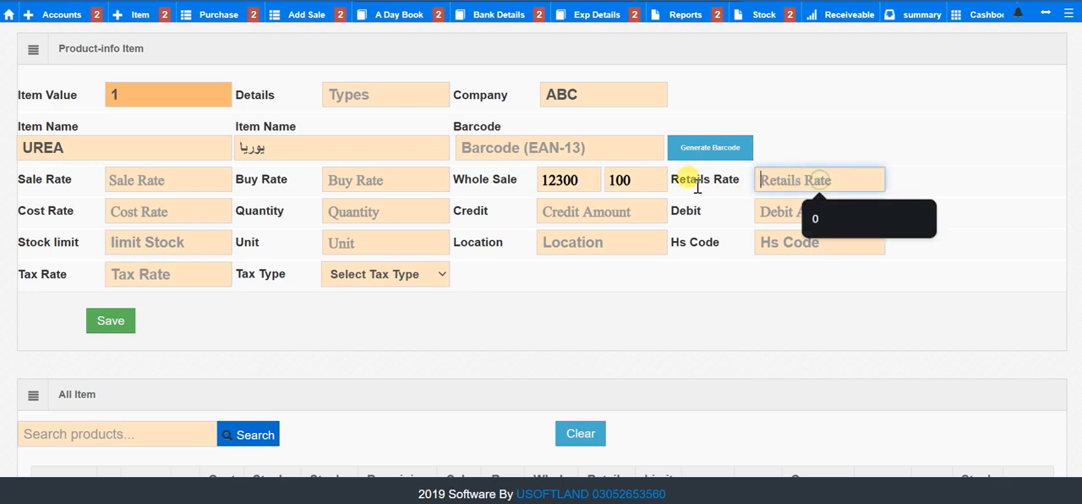
click(644, 184)
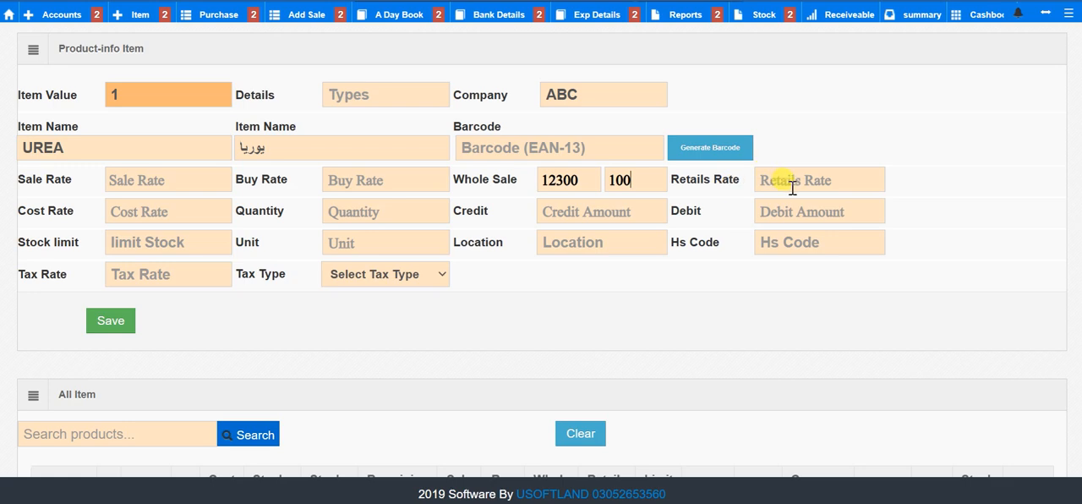
click(792, 188)
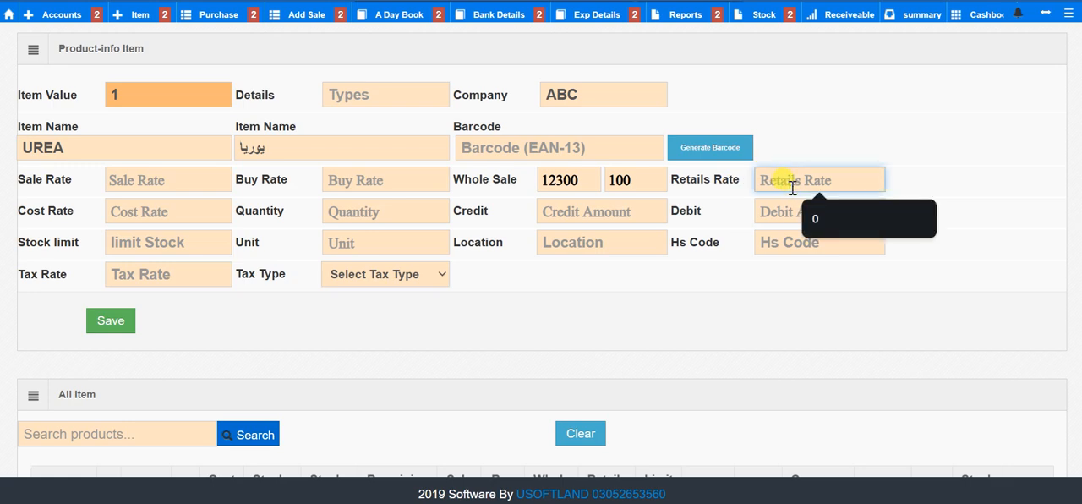
text(15000)
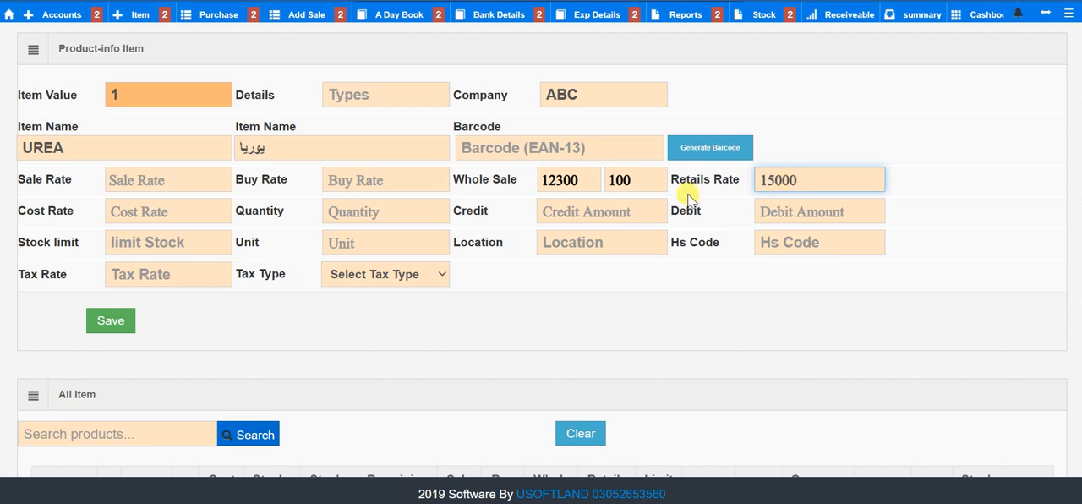
click(645, 171)
drag(645, 173, 607, 179)
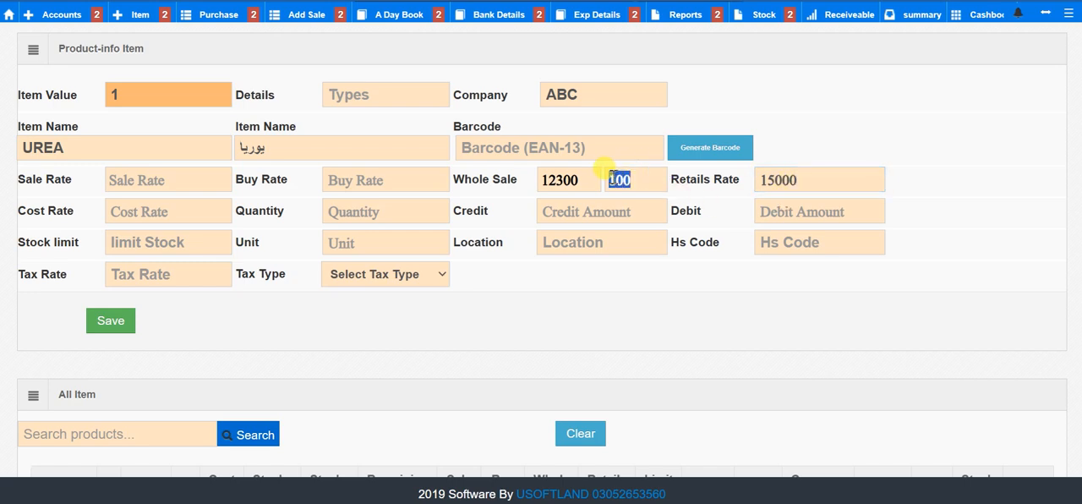
Step: Set the UREA item's stock limit to 3
click(112, 218)
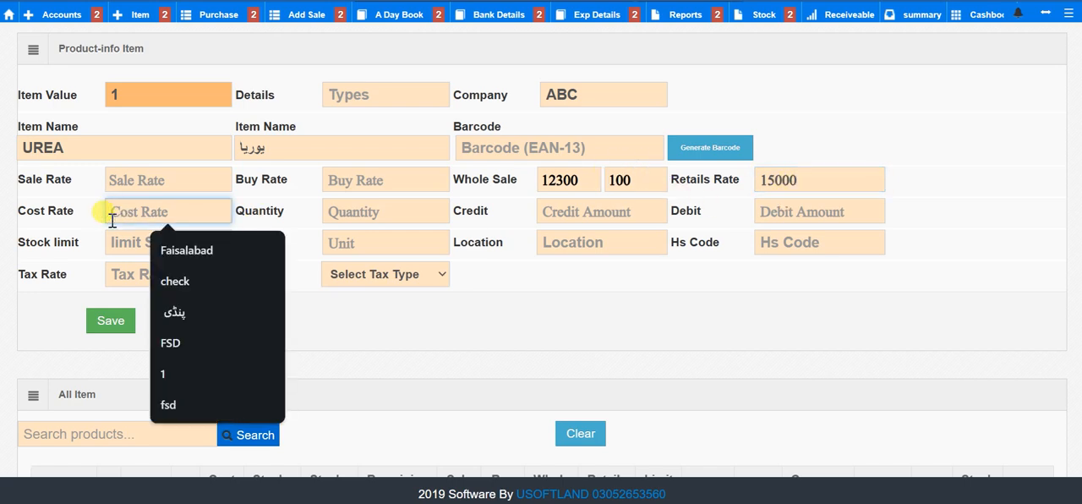
click(129, 244)
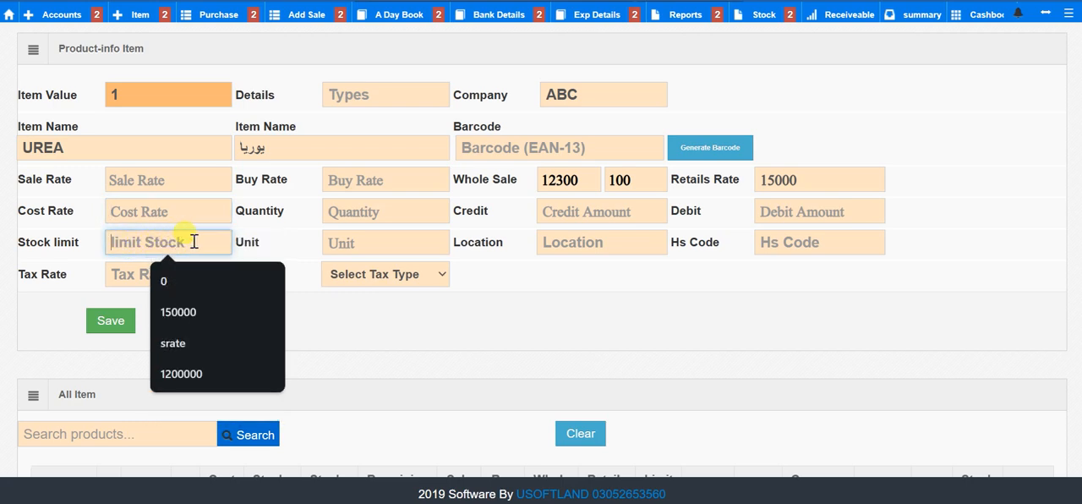
click(288, 223)
click(177, 244)
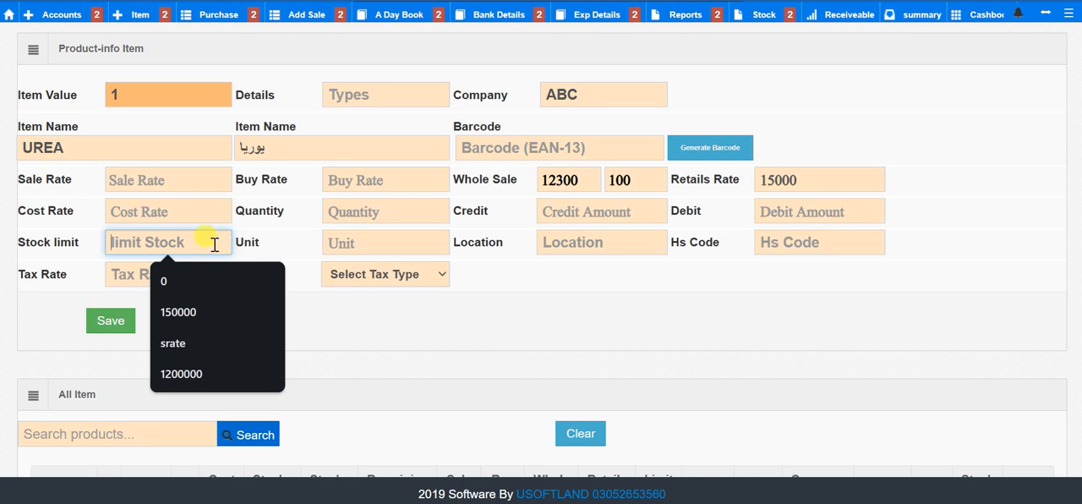
click(169, 145)
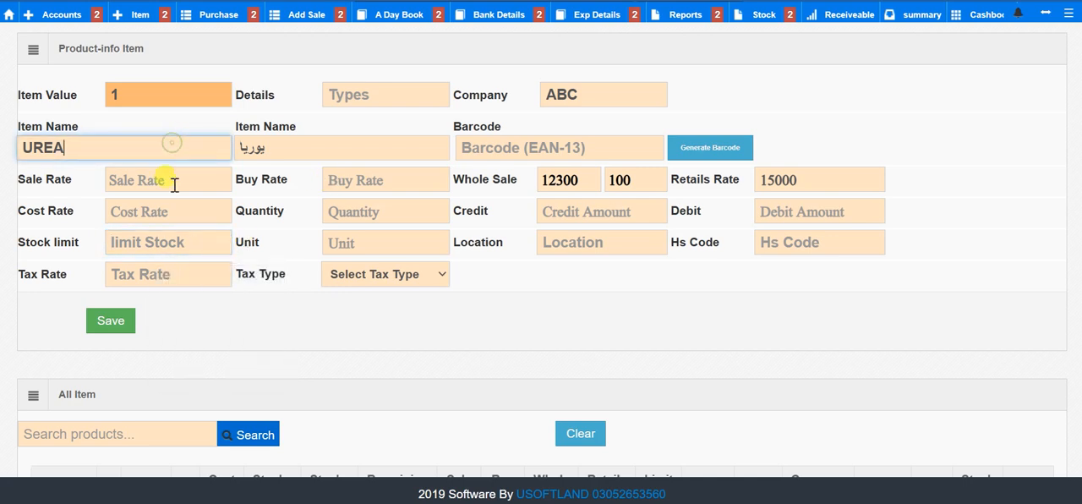
click(150, 240)
text(3)
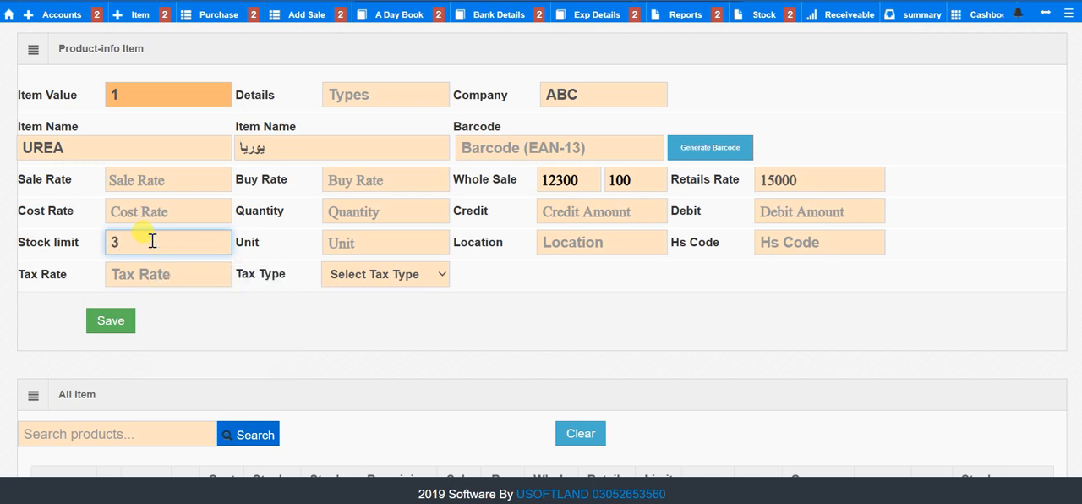
Step: Save the UREA item and check its row in the list of all items
scroll(216, 320, down, 1)
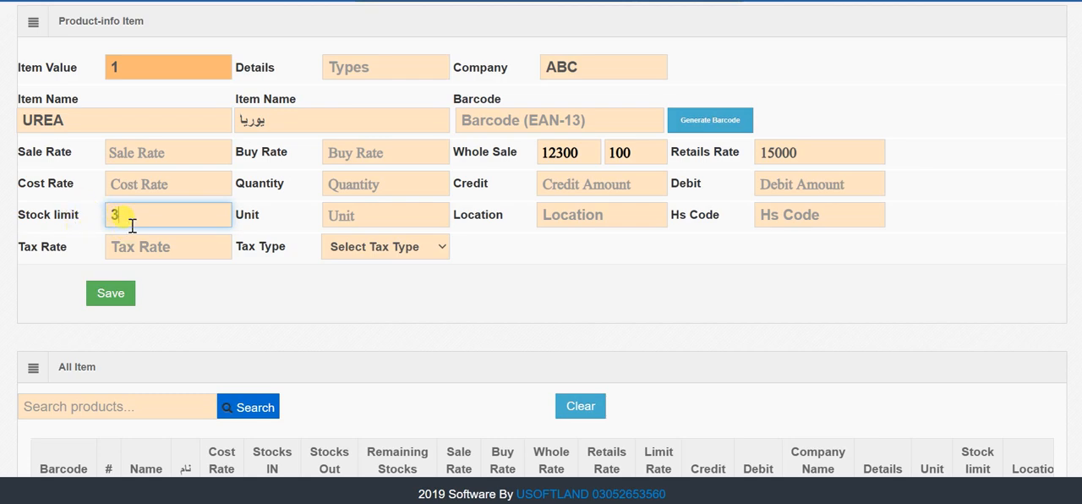
scroll(229, 217, up, 1)
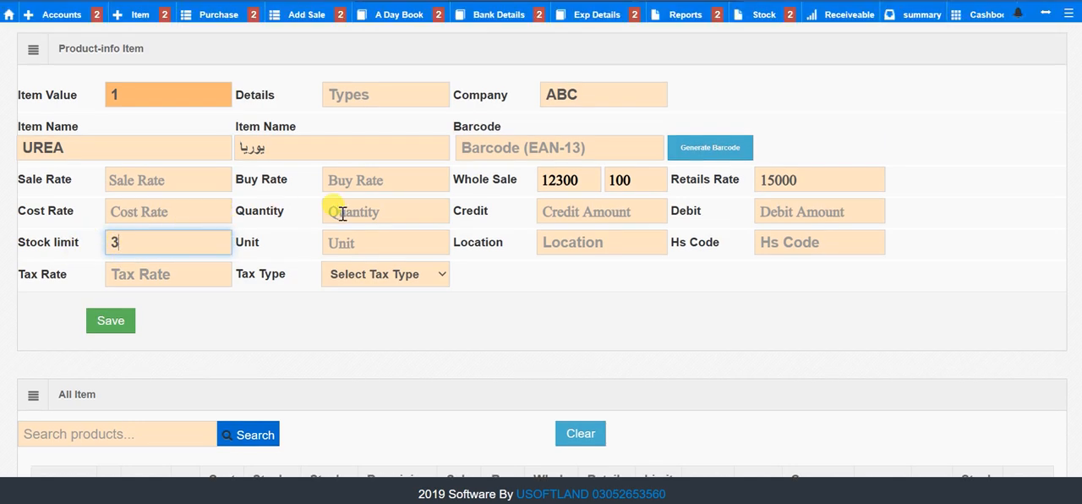
click(124, 322)
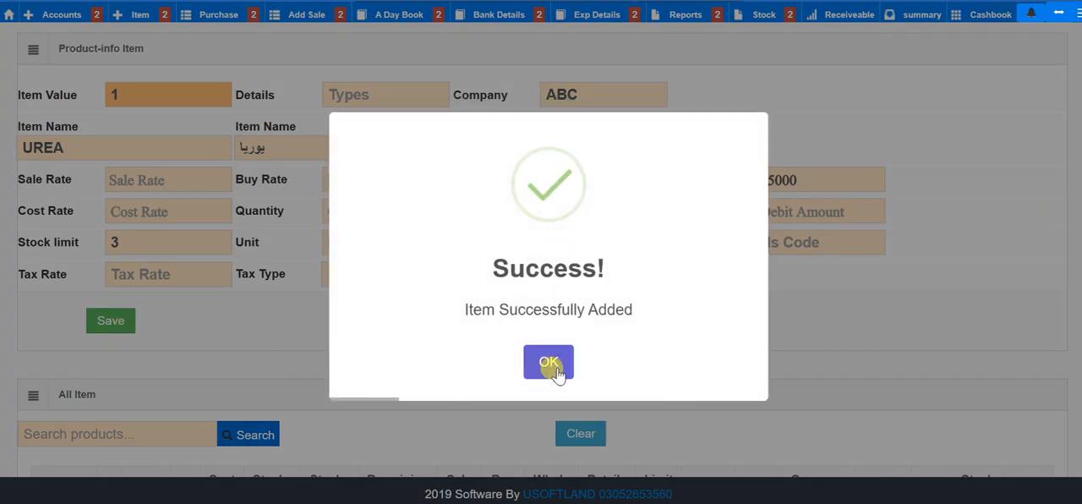
click(555, 369)
scroll(558, 370, down, 2)
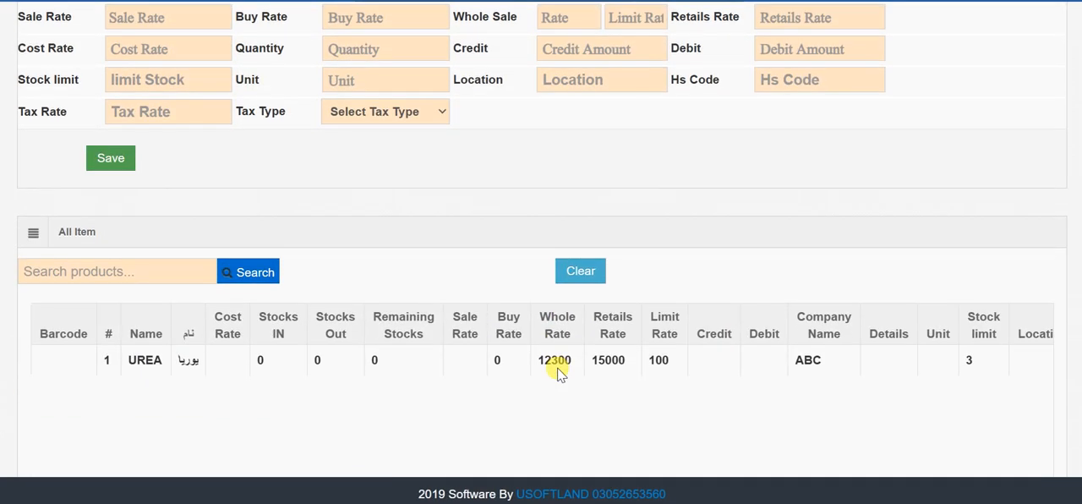
scroll(558, 370, right, 5)
scroll(557, 370, left, 5)
Step: Choose General Sales Tax as the tax type in the blank item form
scroll(561, 369, up, 2)
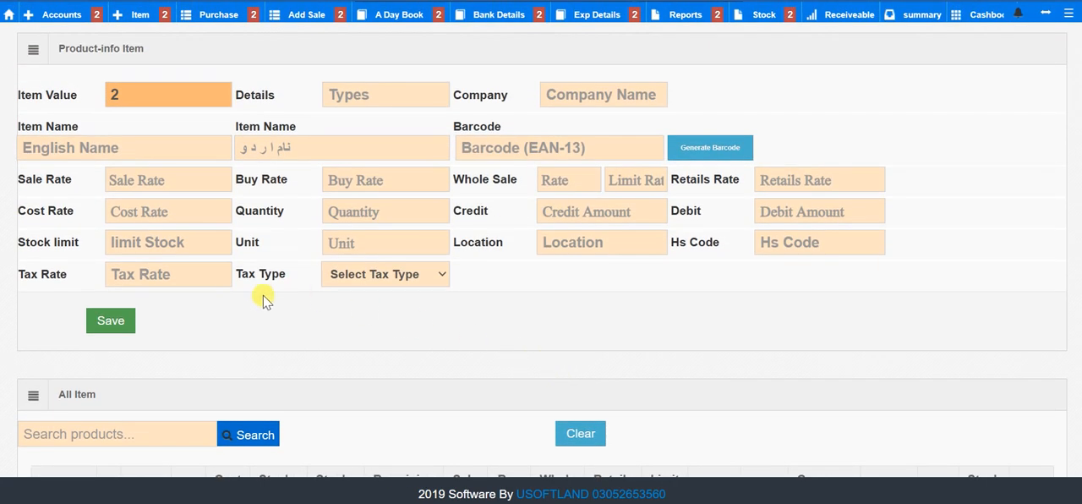
click(338, 273)
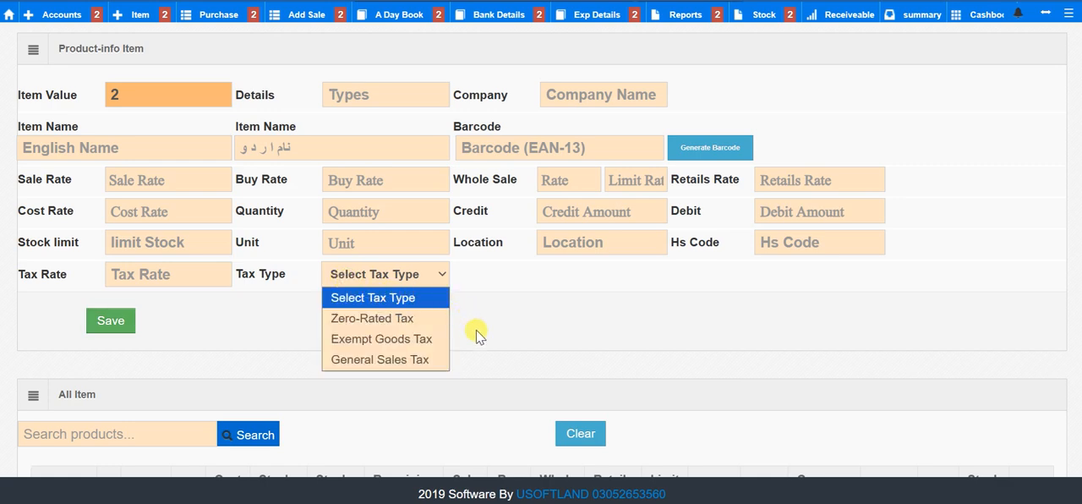
click(414, 359)
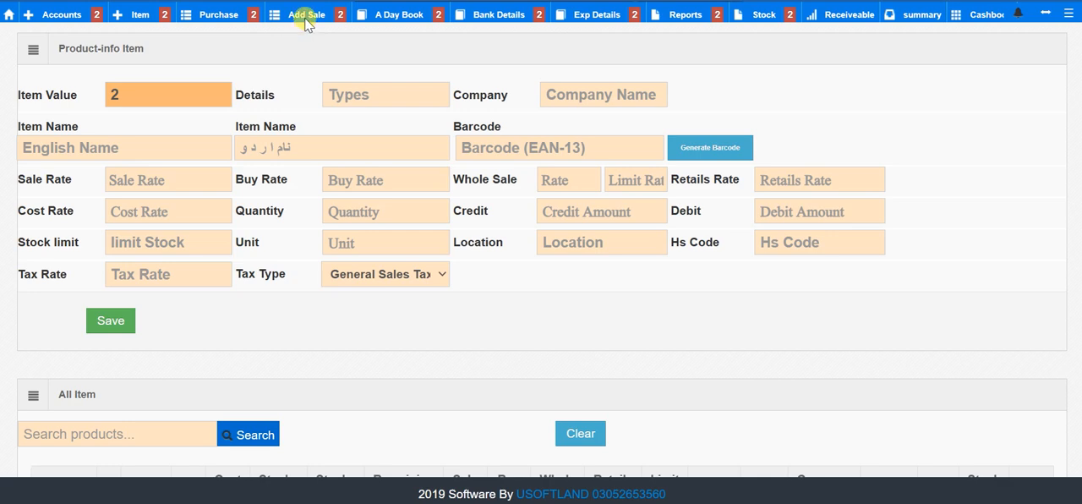
Step: Start a new sale and select the customer's account for it
mouse_move(307, 20)
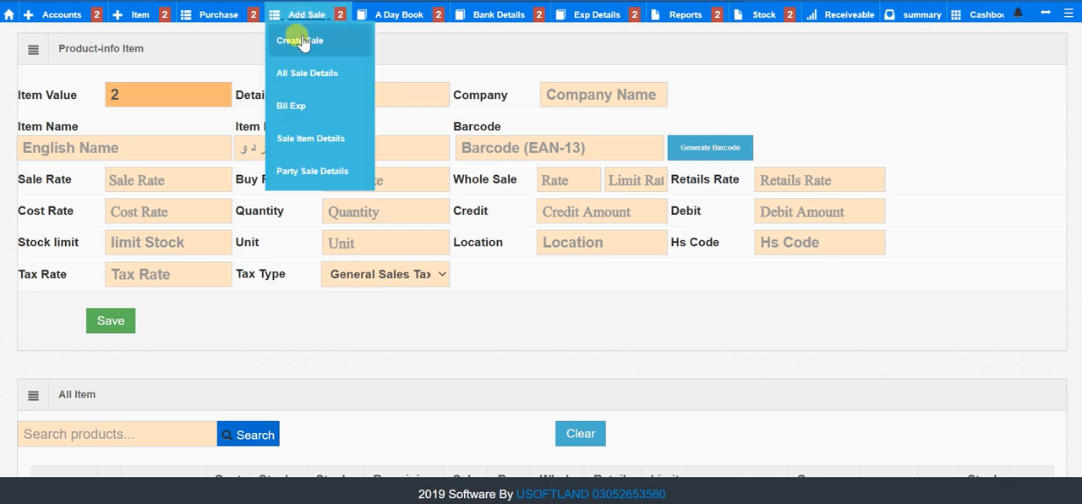
click(302, 44)
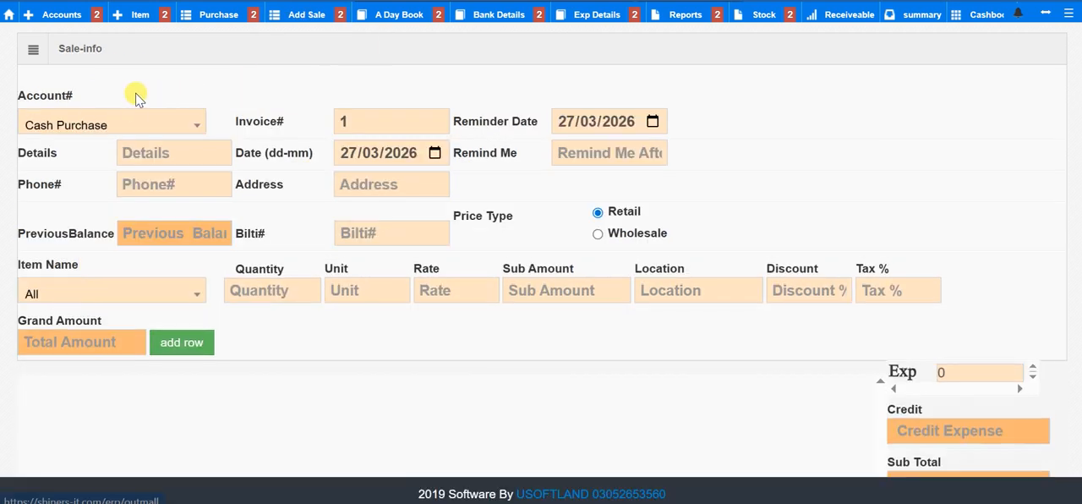
click(133, 115)
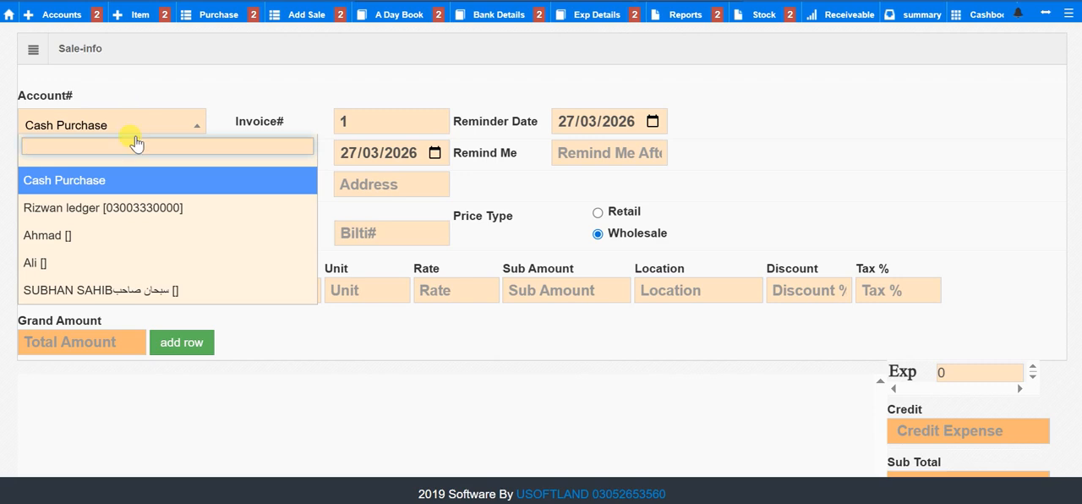
click(125, 287)
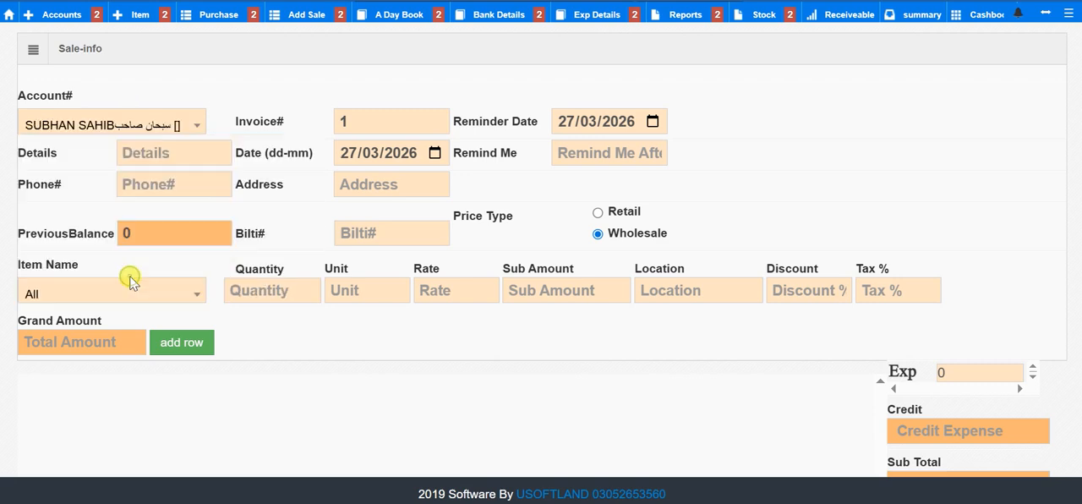
Step: Enter check as the sale's details
click(153, 153)
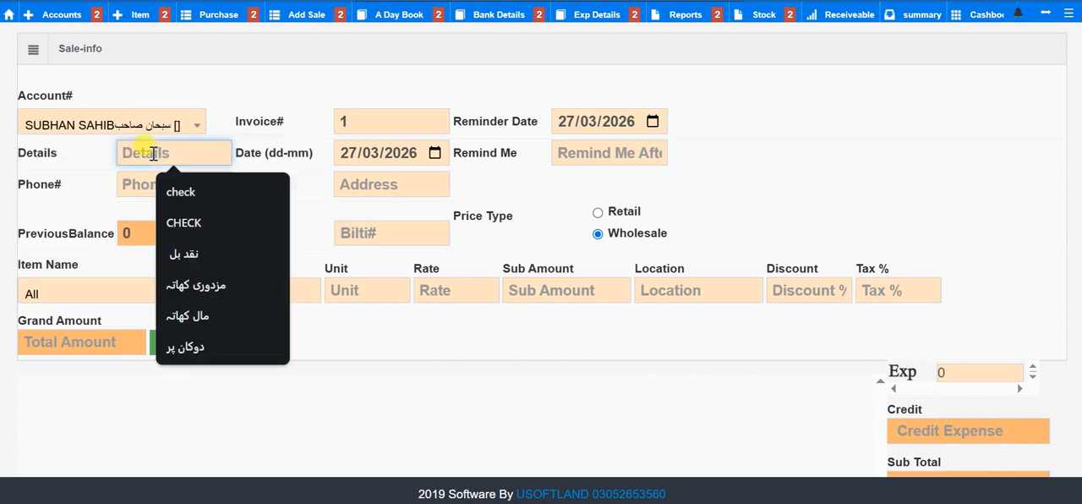
text(چائے)
key(BackSpace)
key(BackSpace)
text(che)
key(Tab)
Step: Fill in the customer's phone number on the sale, leaving the reminder and address empty
click(174, 183)
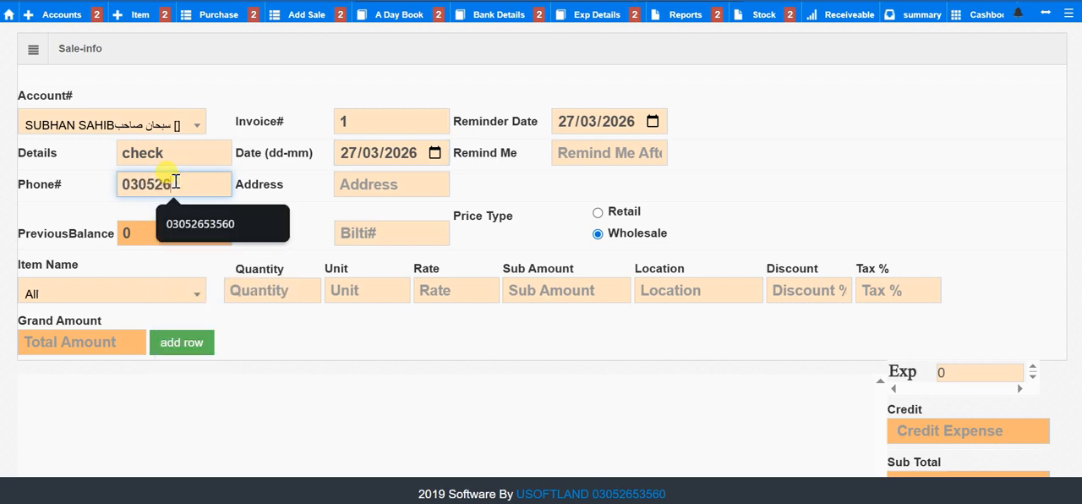
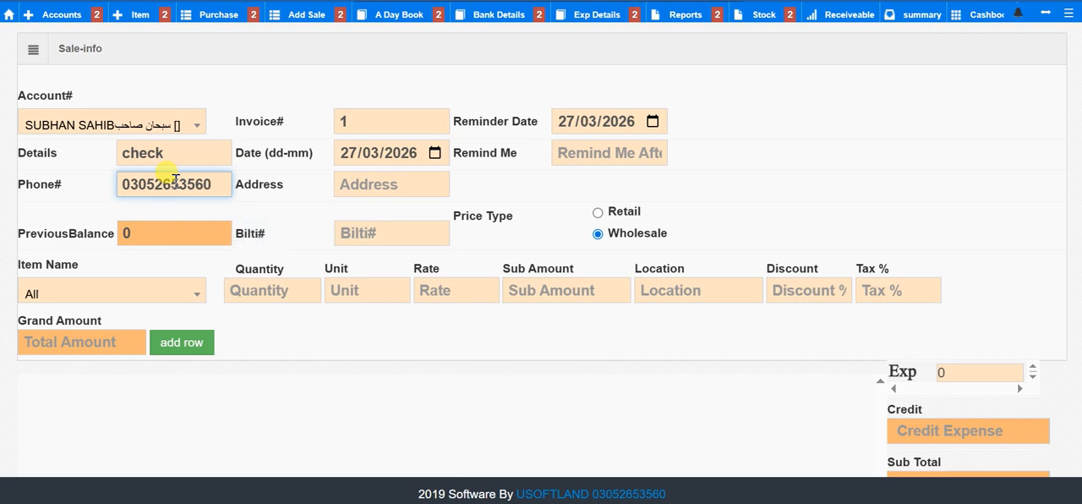
click(573, 153)
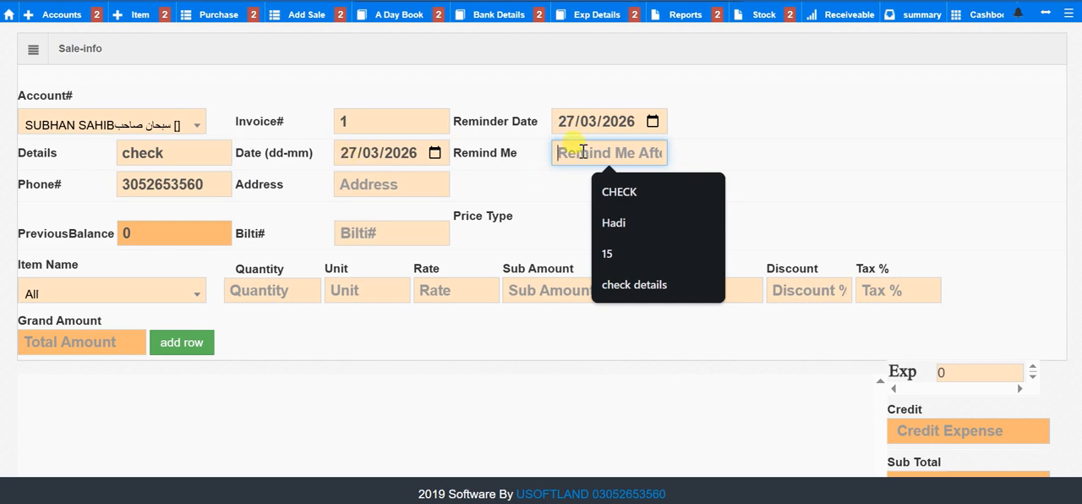
click(383, 188)
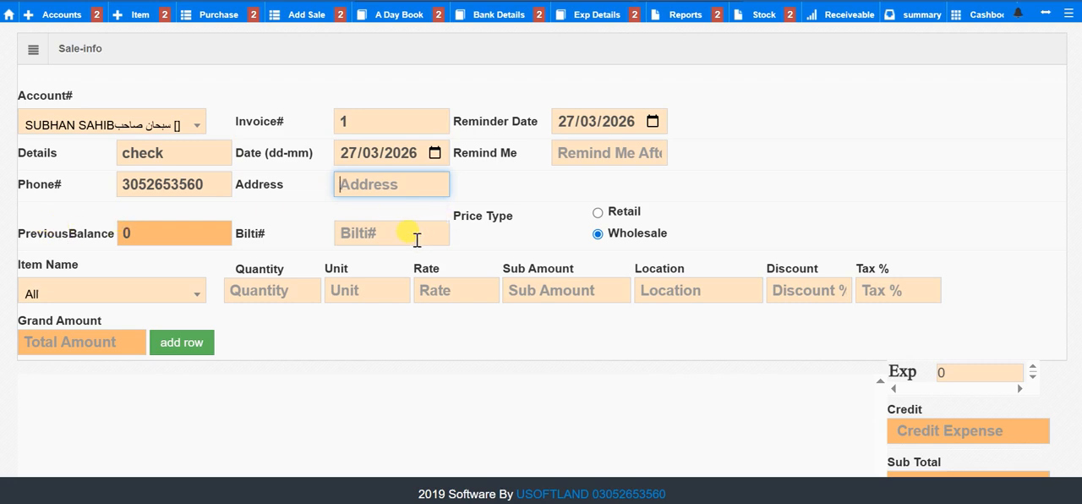
Step: Select UREA یوریا as the sale item and set its quantity to 100
click(147, 293)
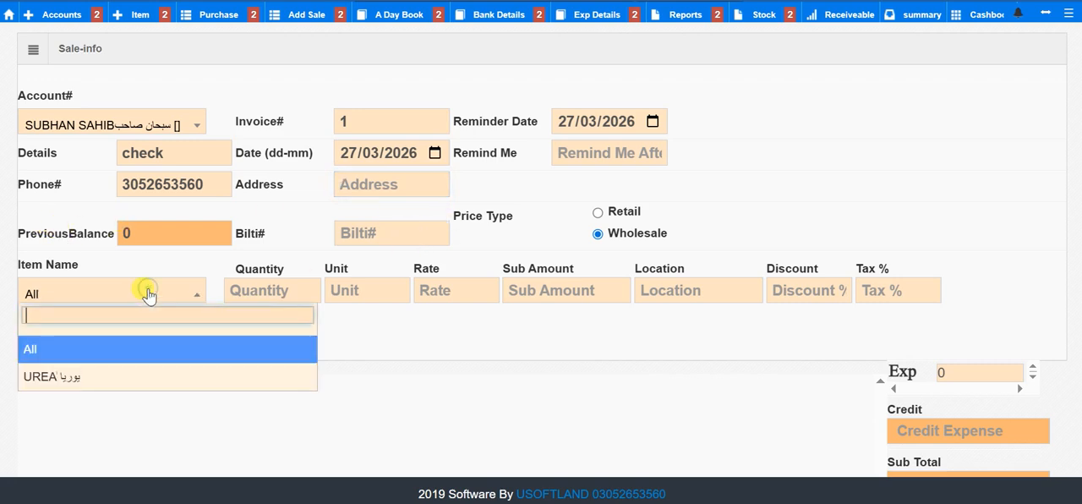
click(140, 376)
key(Tab)
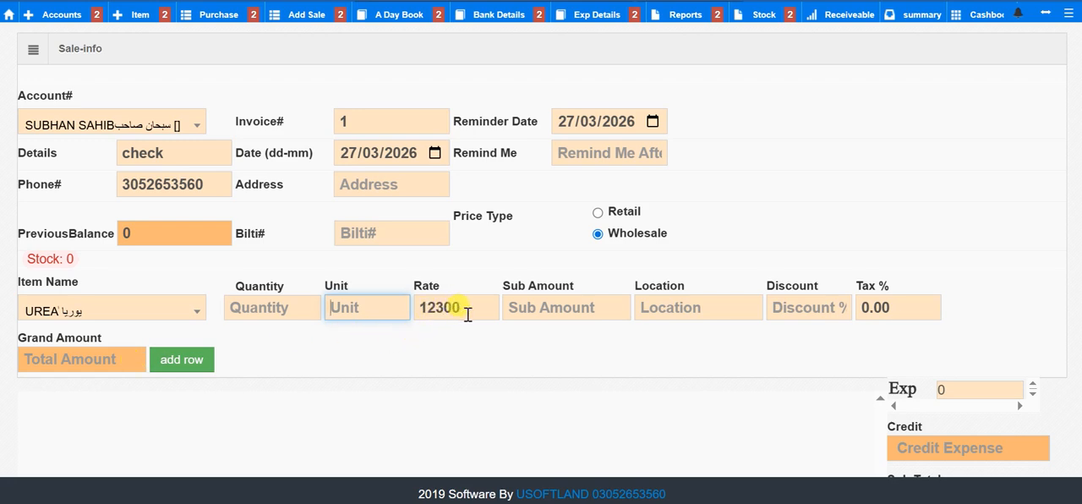
click(289, 311)
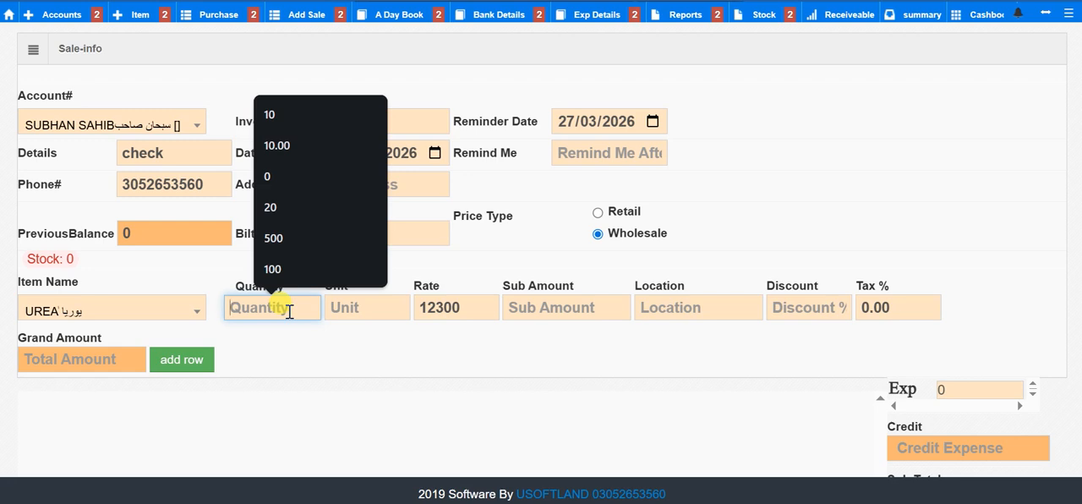
text(1)
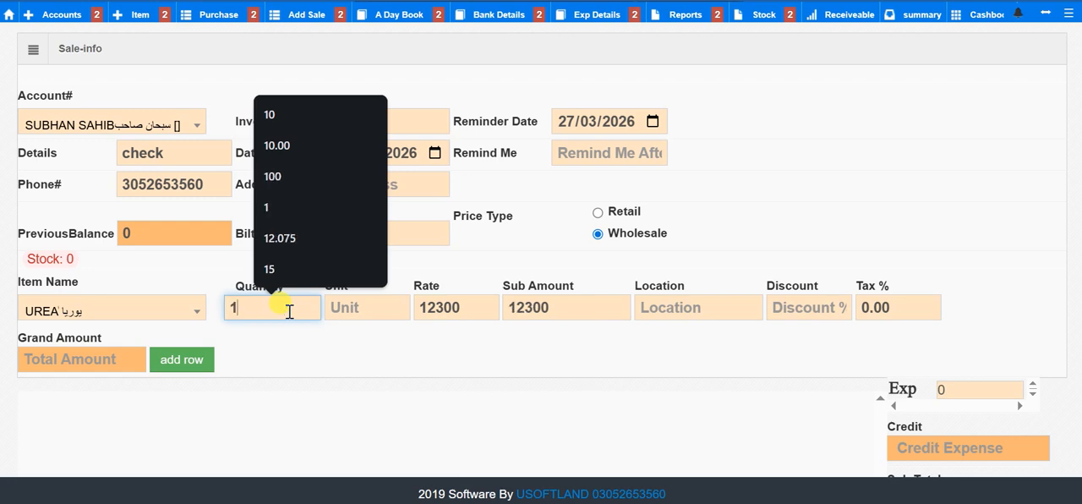
text(00)
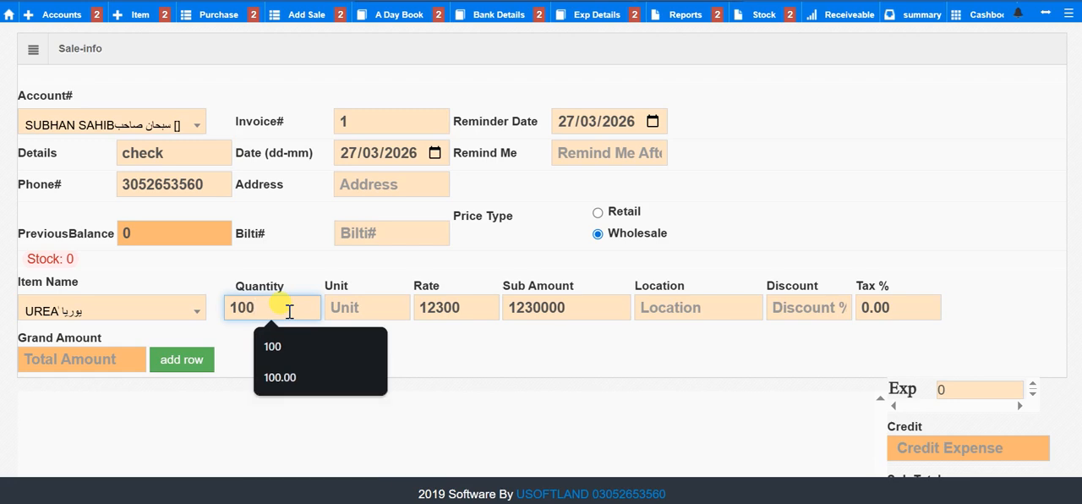
key(Tab)
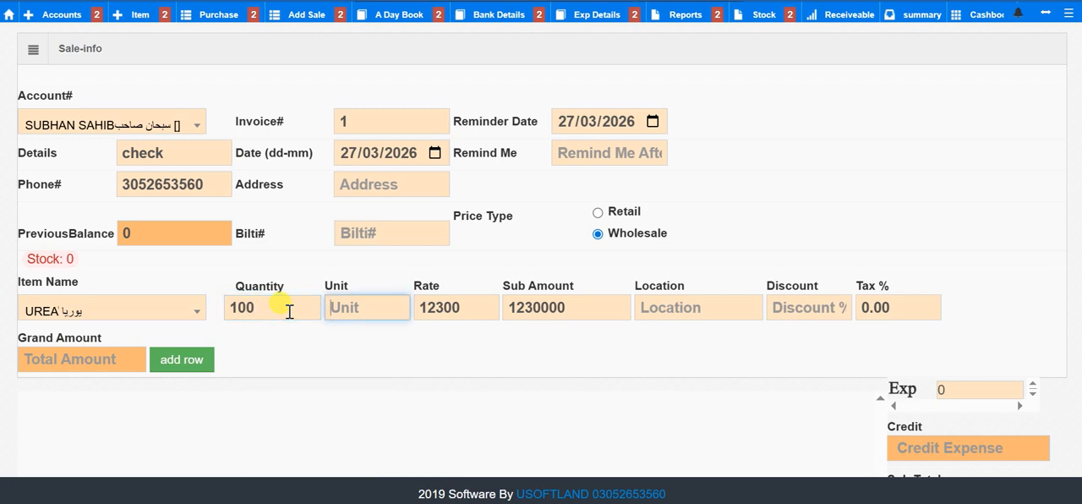
Step: Change the UREA sale line's quantity to 110
key(shift+Tab)
text(110)
key(Tab)
key(Tab)
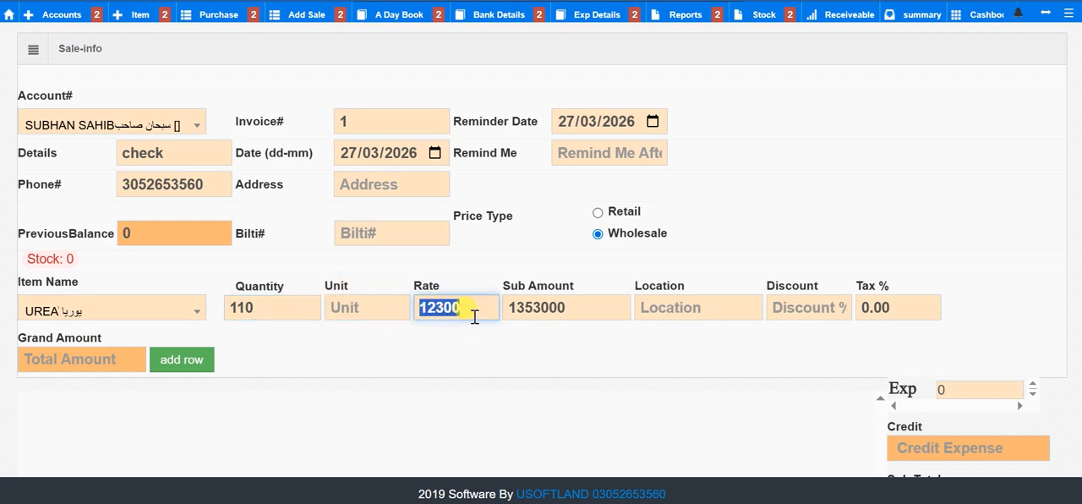
key(Tab)
Step: Enter بورا as the UREA line's unit and 0 as its location
click(369, 305)
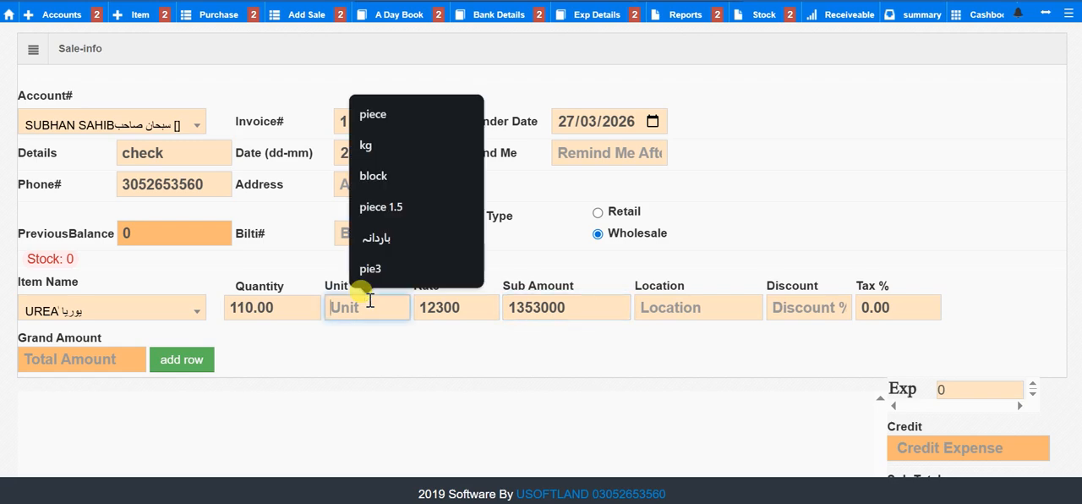
text(بو)
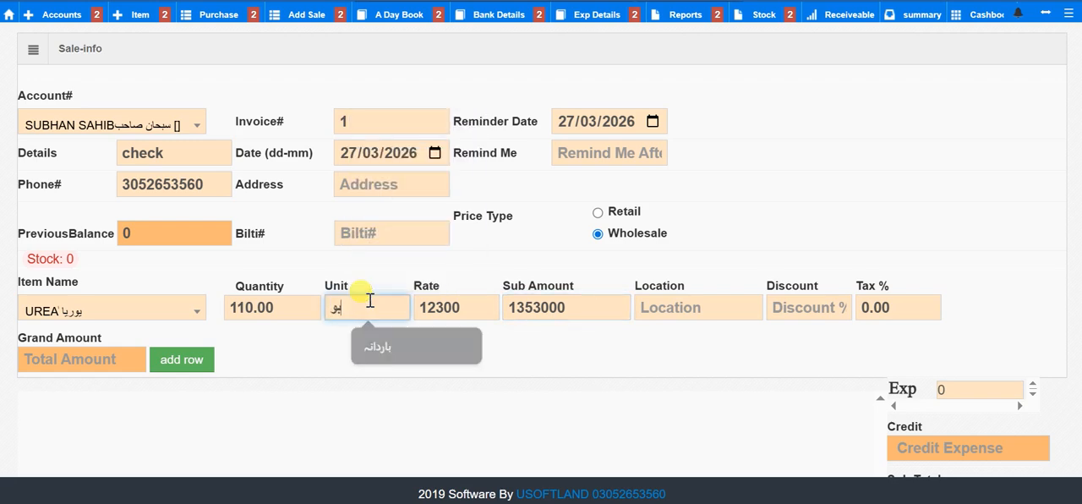
text(را)
key(Tab)
key(Tab)
key(Tab)
text(0)
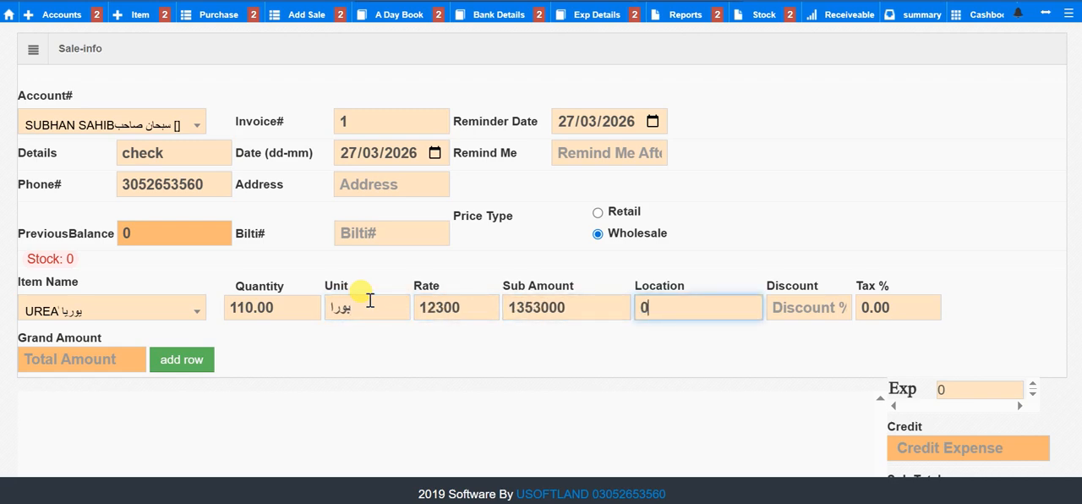
key(Tab)
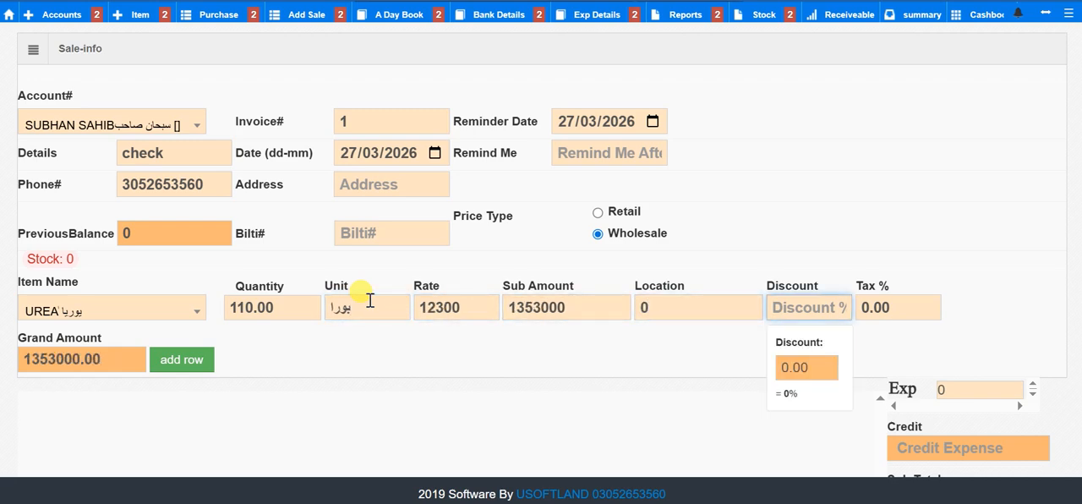
Step: Add the UREA line to the sale's item rows, leaving the discount empty and the tax at 0
key(ctrl+minus)
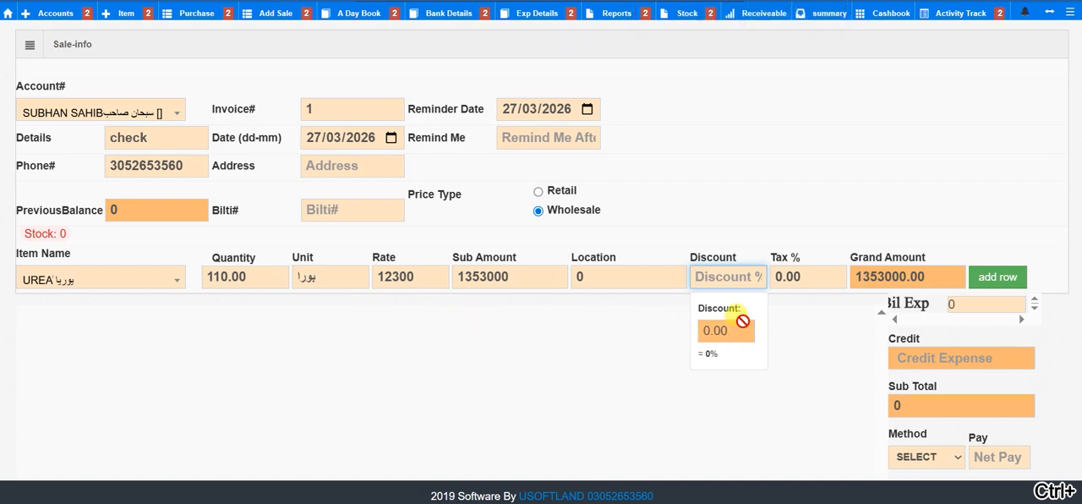
click(809, 277)
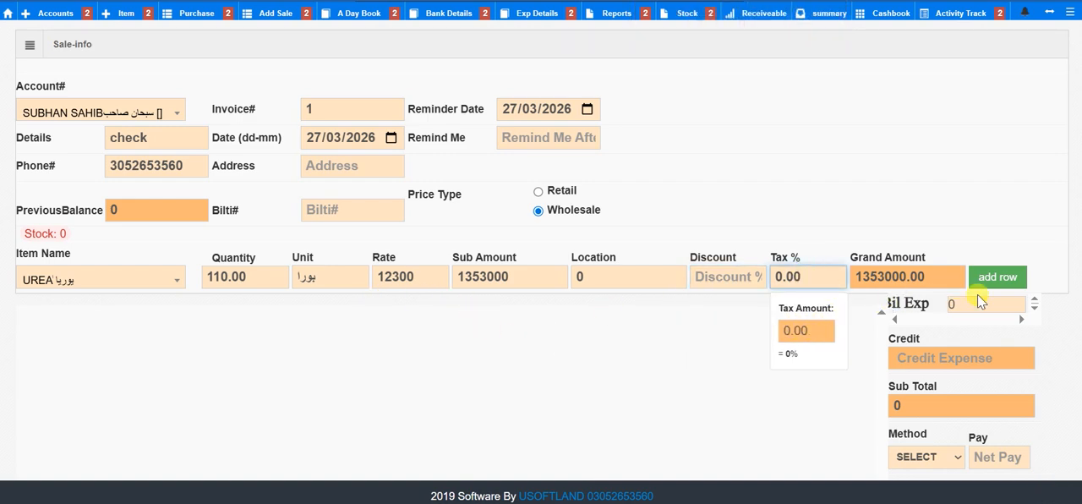
click(999, 279)
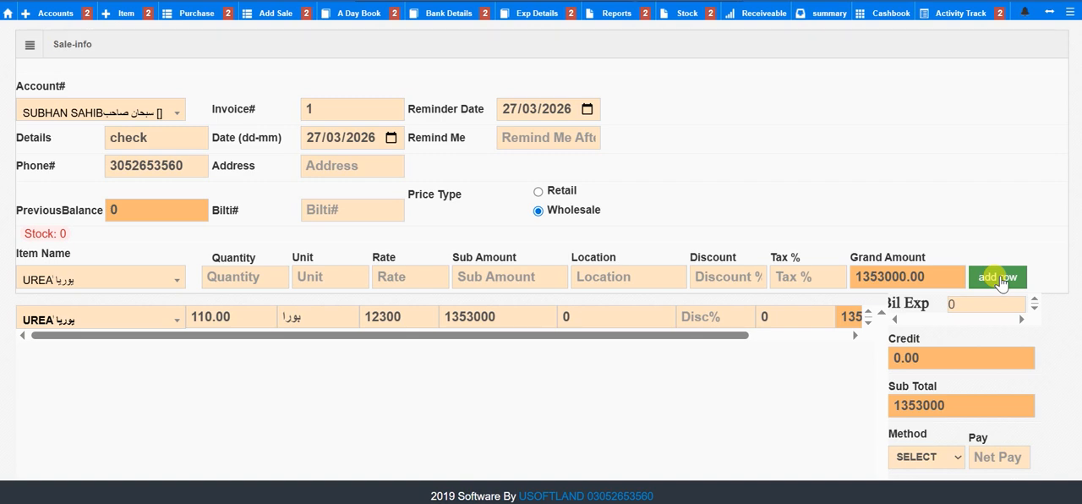
scroll(764, 320, right, 2)
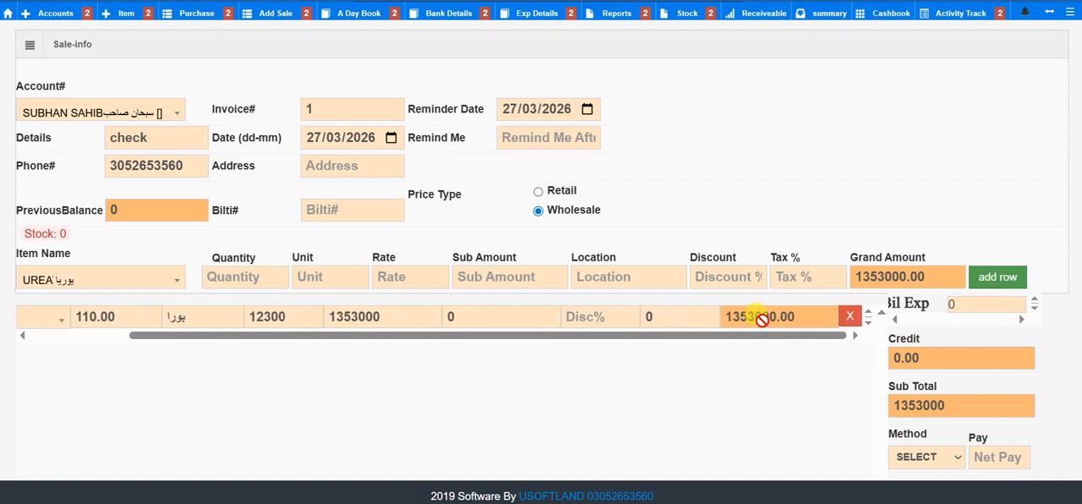
scroll(766, 317, down, 1)
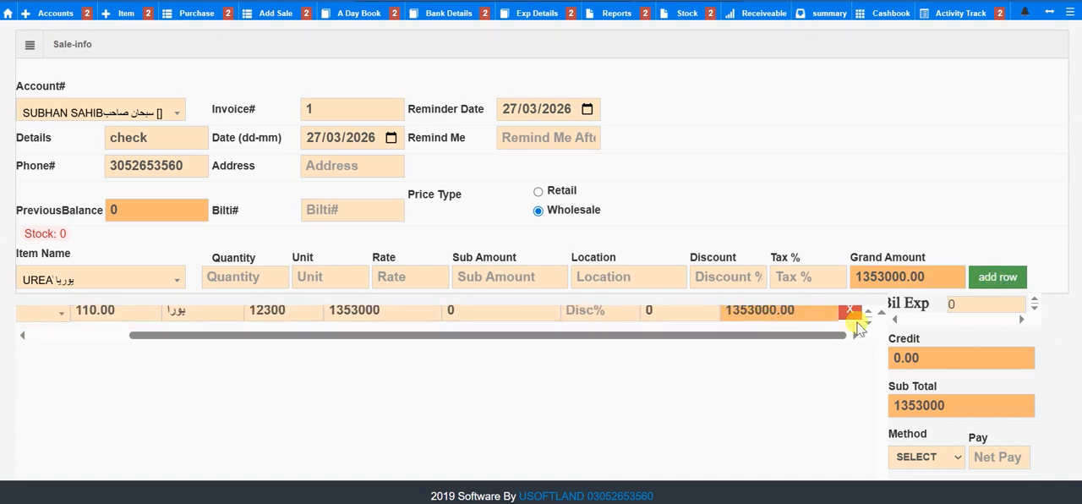
Step: Set the sale's bill expense to 100
key(ctrl+minus)
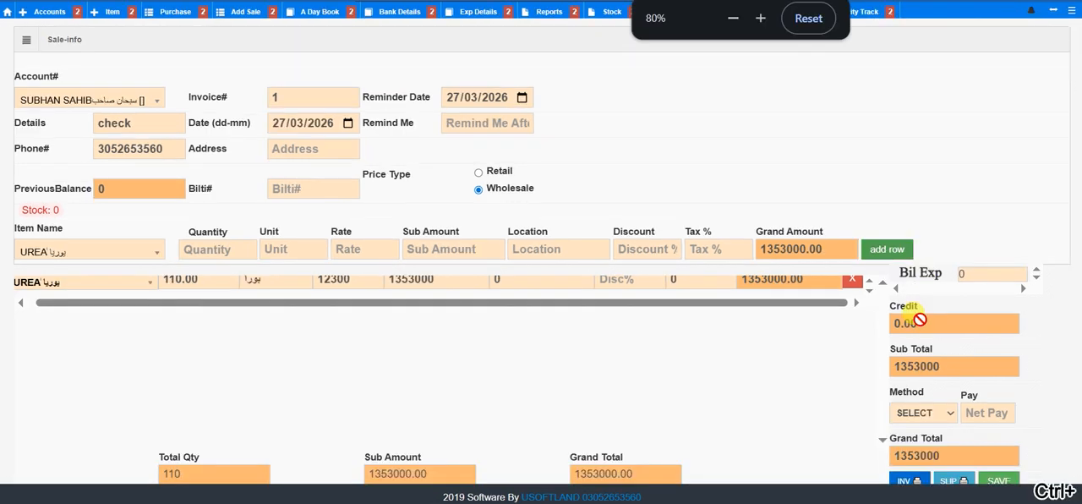
double_click(996, 273)
text(100)
key(ctrl+plus)
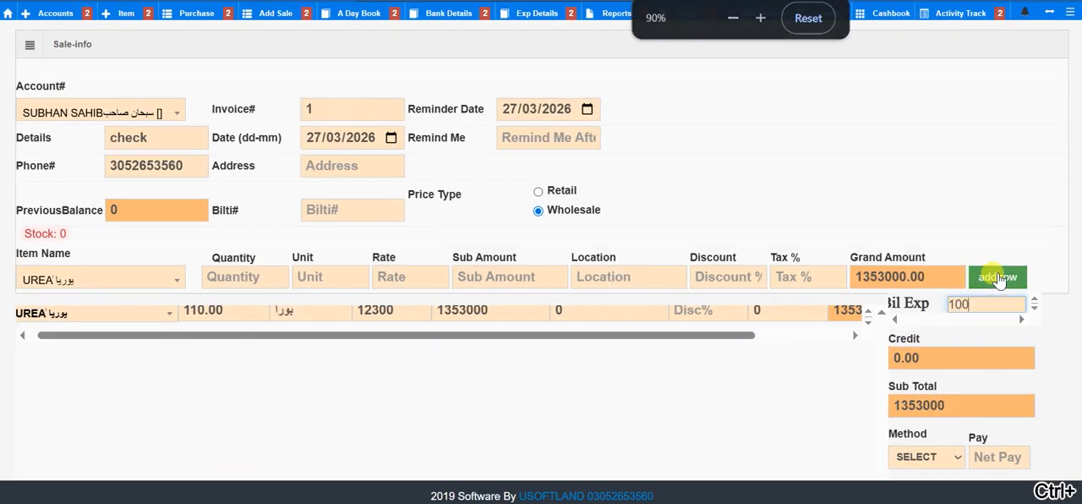
Step: Set the sale's paid amount to 0, leaving the payment method unselected
scroll(997, 279, down, 1)
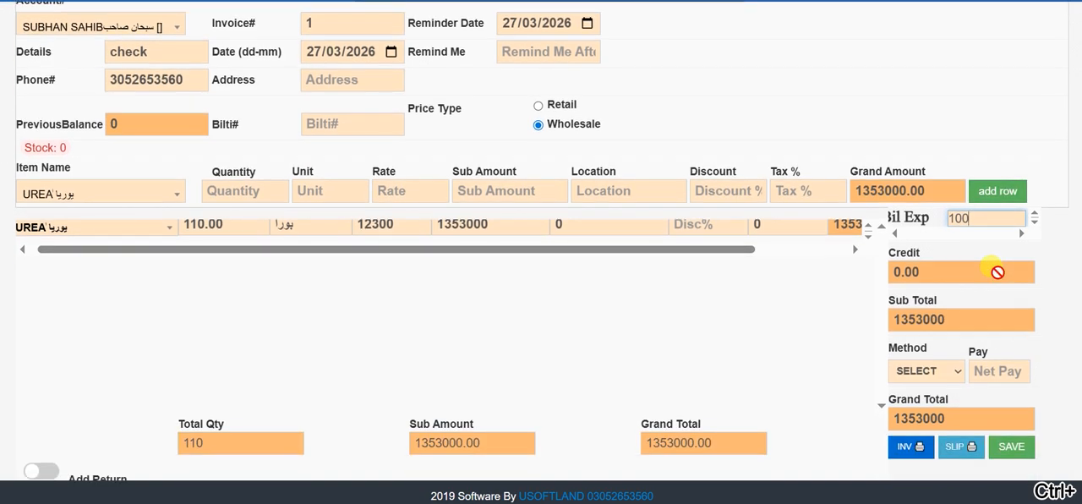
scroll(965, 281, down, 1)
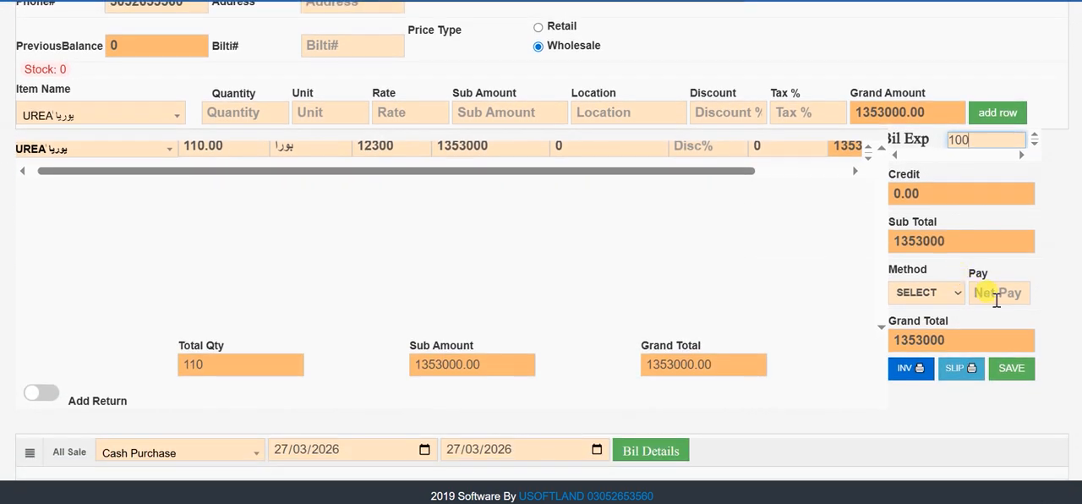
click(989, 292)
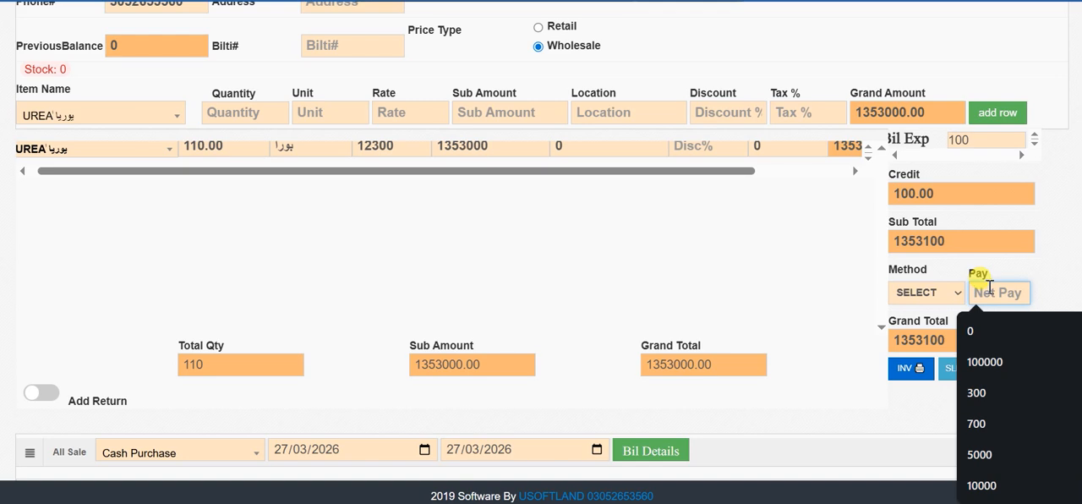
click(950, 292)
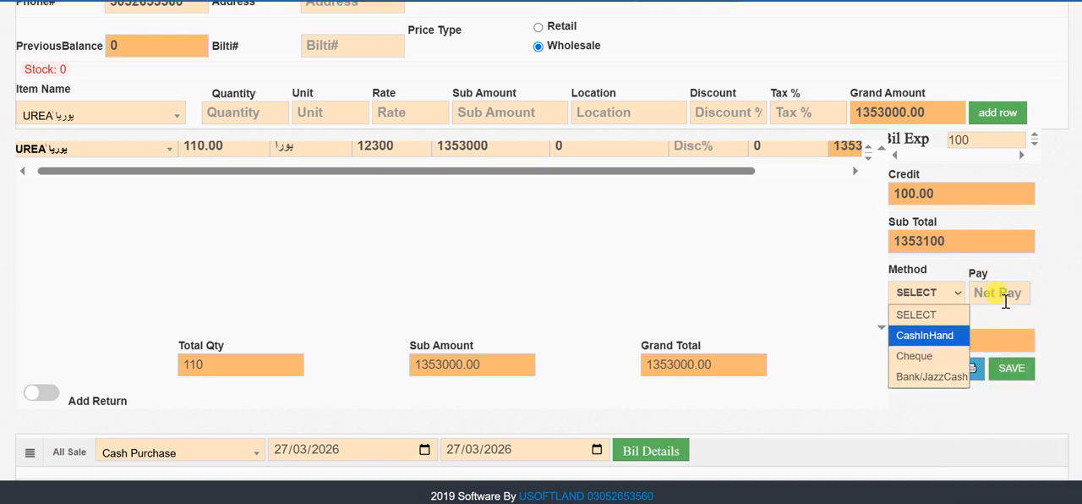
click(1007, 296)
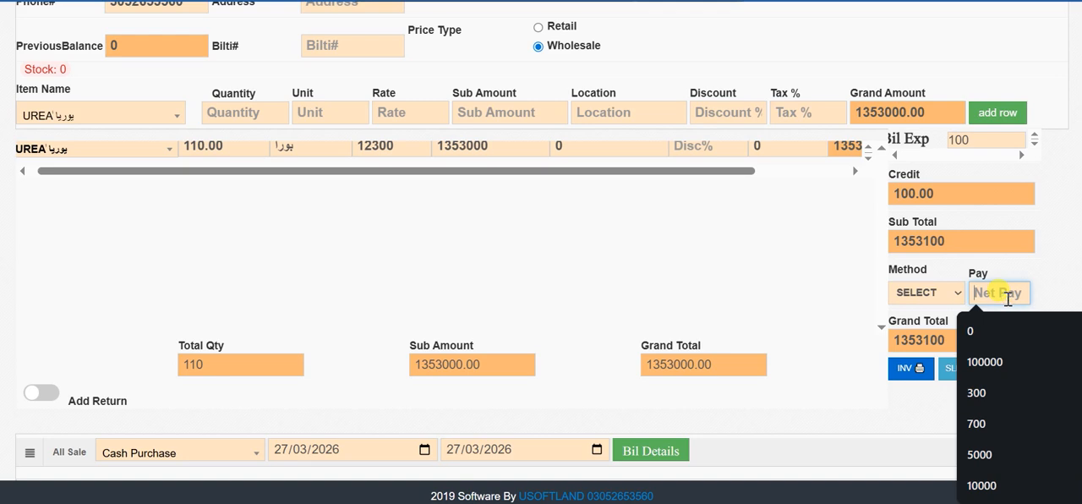
text(0)
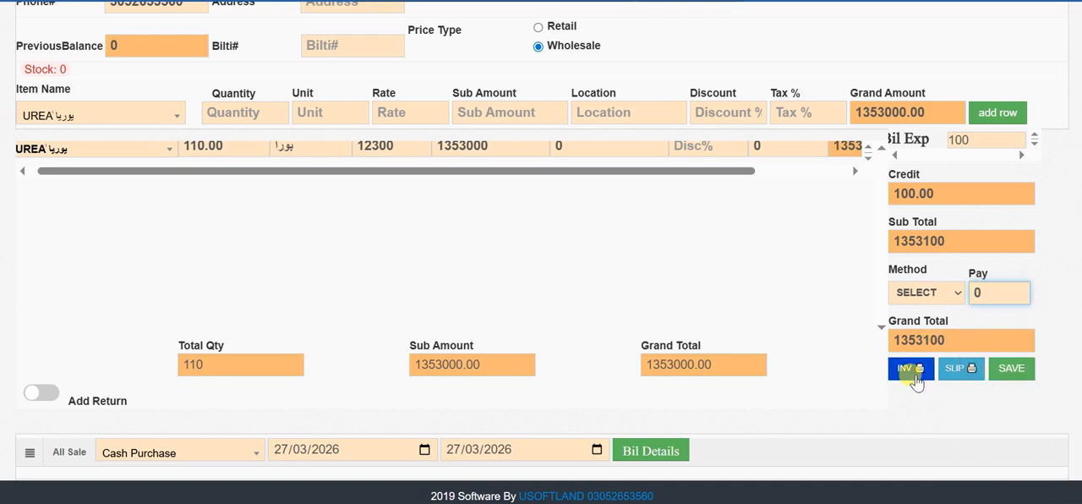
Step: Save the sale with its slip, then check the line amount and grand debit amount on the slip and close it
click(966, 372)
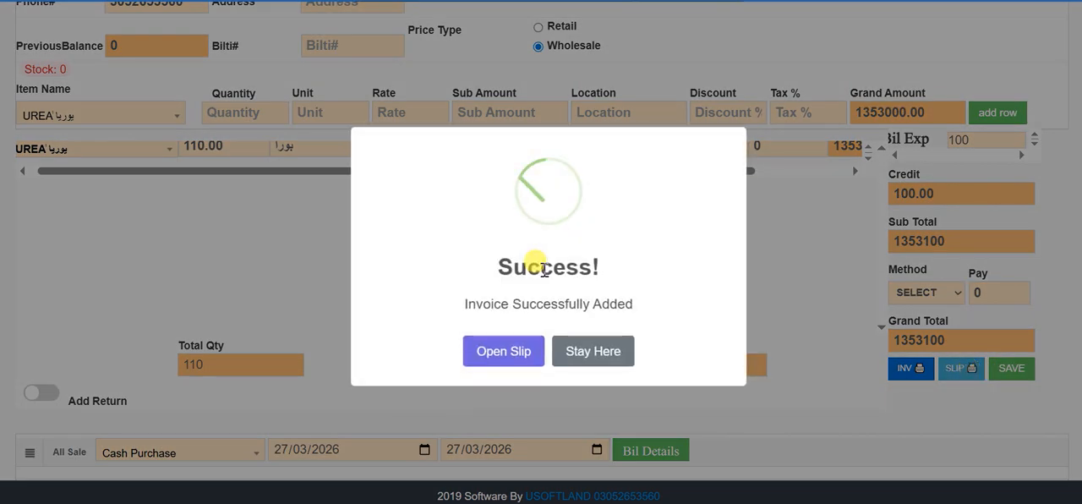
click(507, 351)
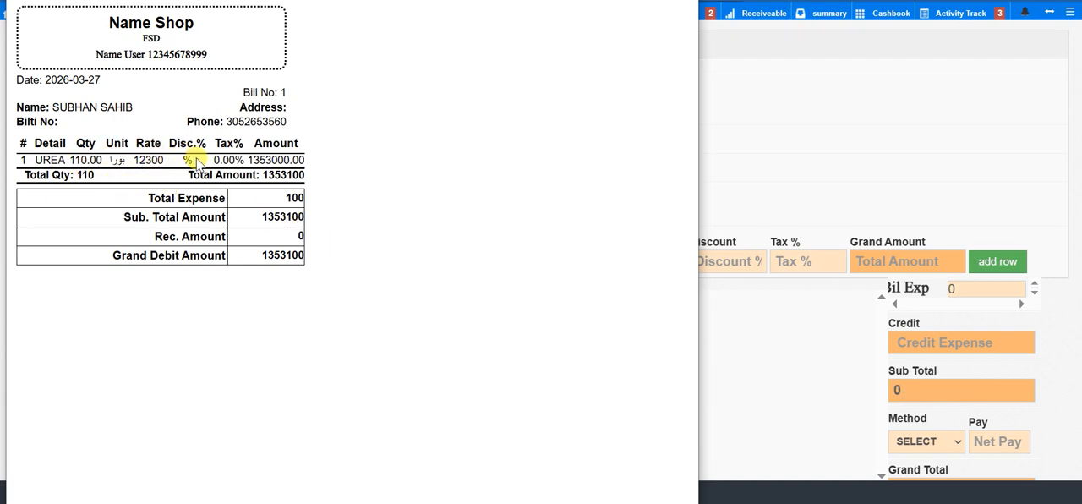
double_click(266, 160)
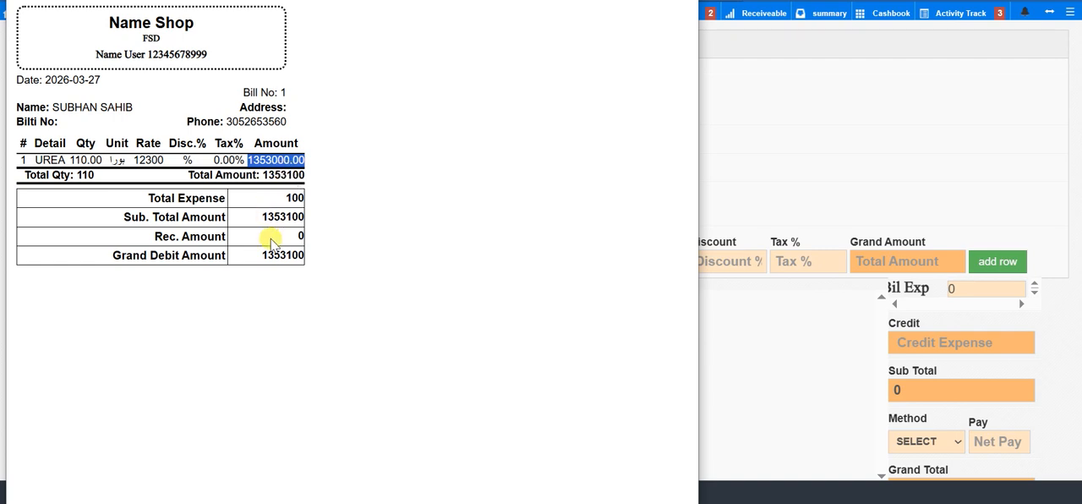
drag(114, 256, 232, 256)
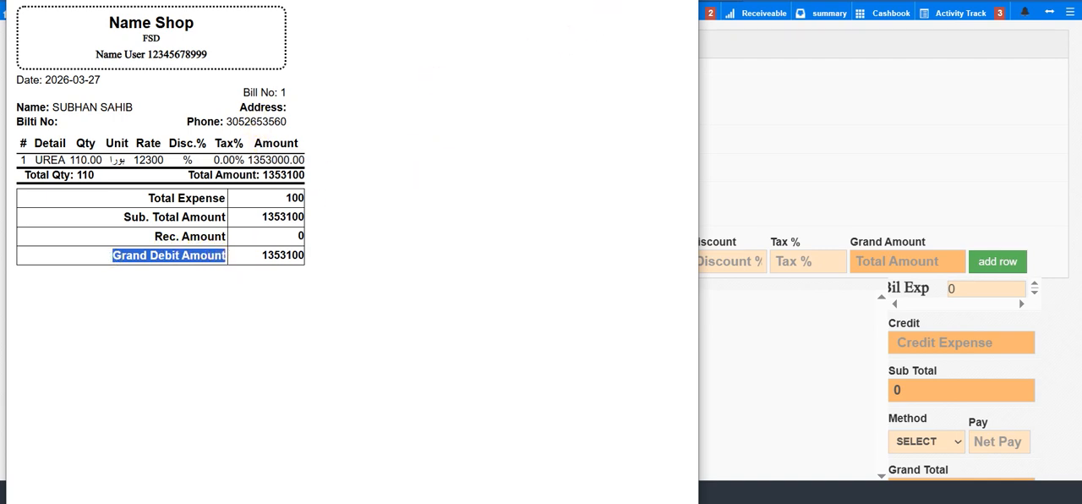
click(683, 1)
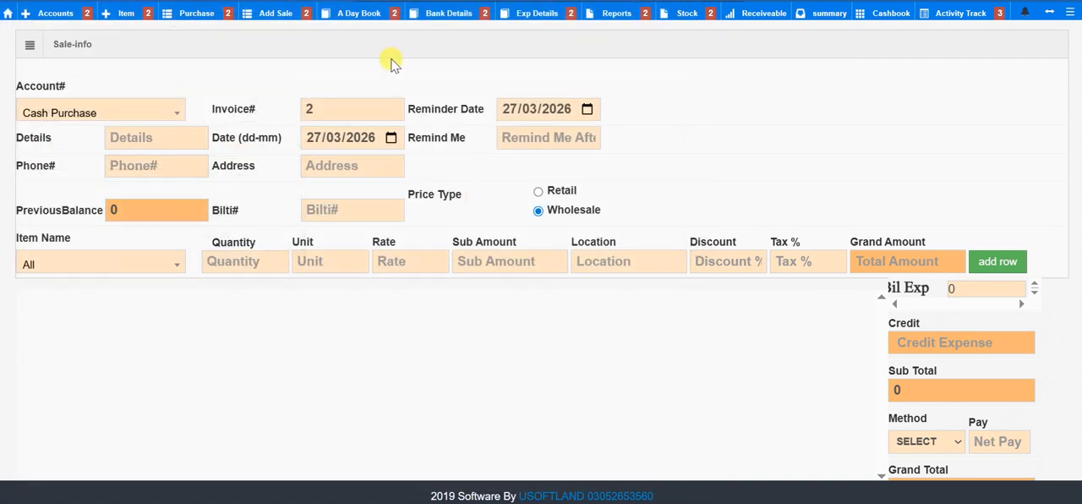
Step: Generate the balance sheet summary for all user types with end date 27/03/2026
click(810, 15)
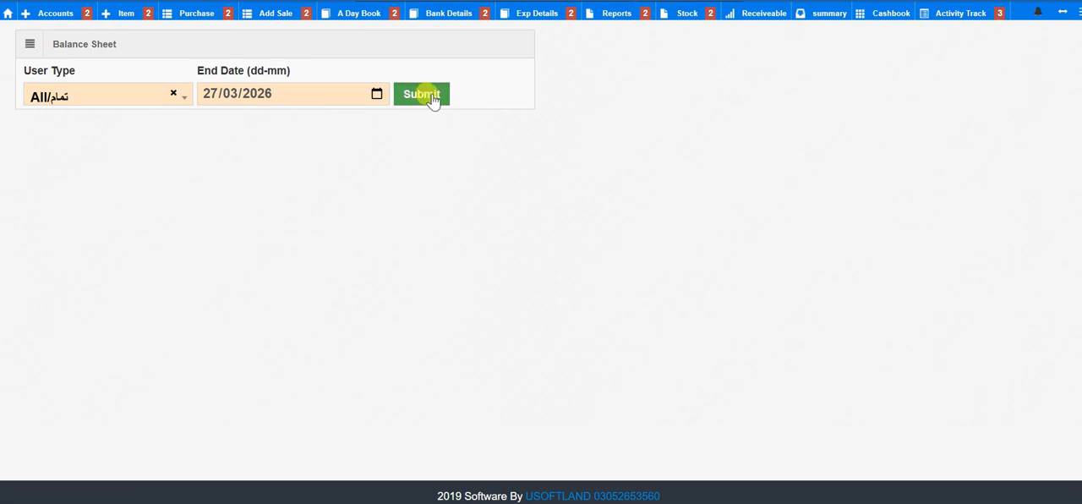
click(422, 94)
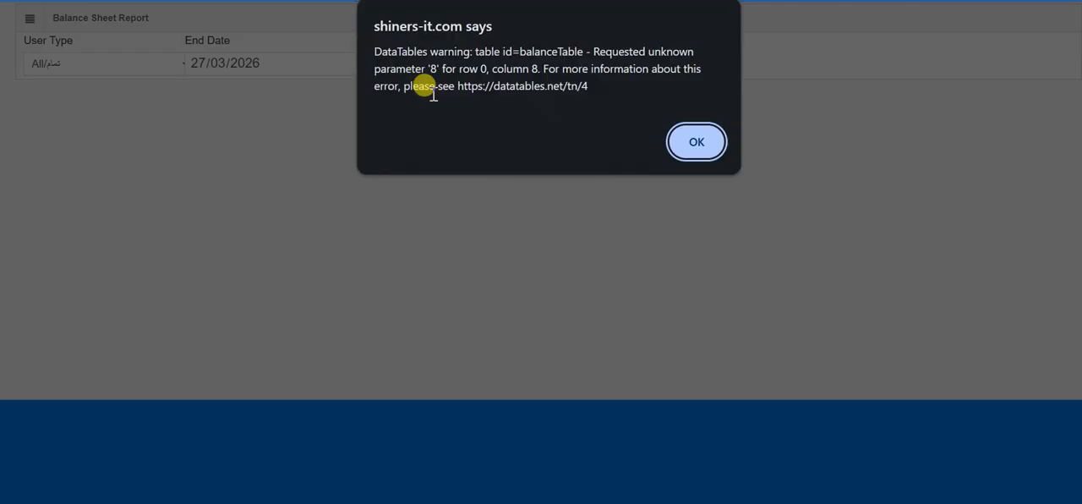
click(697, 142)
scroll(795, 180, down, 3)
scroll(794, 180, down, 1)
Step: Examine the balance sheet's stock credit, customer debit, bill expense credit and the difference between total debit and credit
double_click(985, 279)
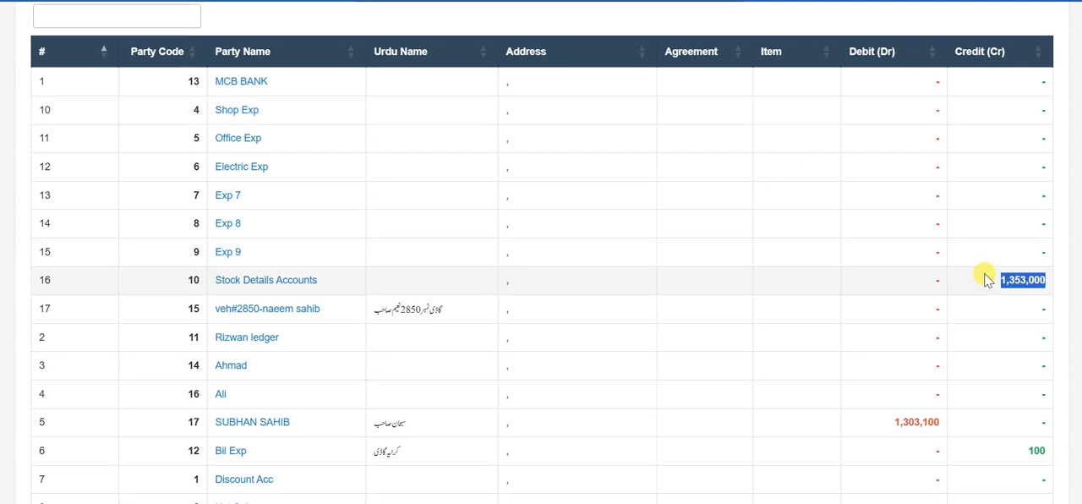
scroll(947, 304, down, 1)
double_click(896, 355)
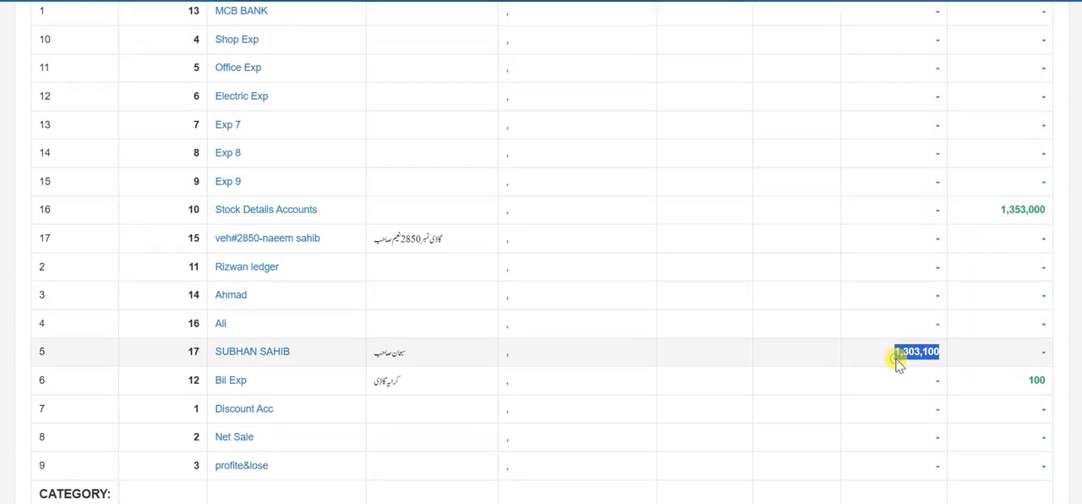
double_click(997, 373)
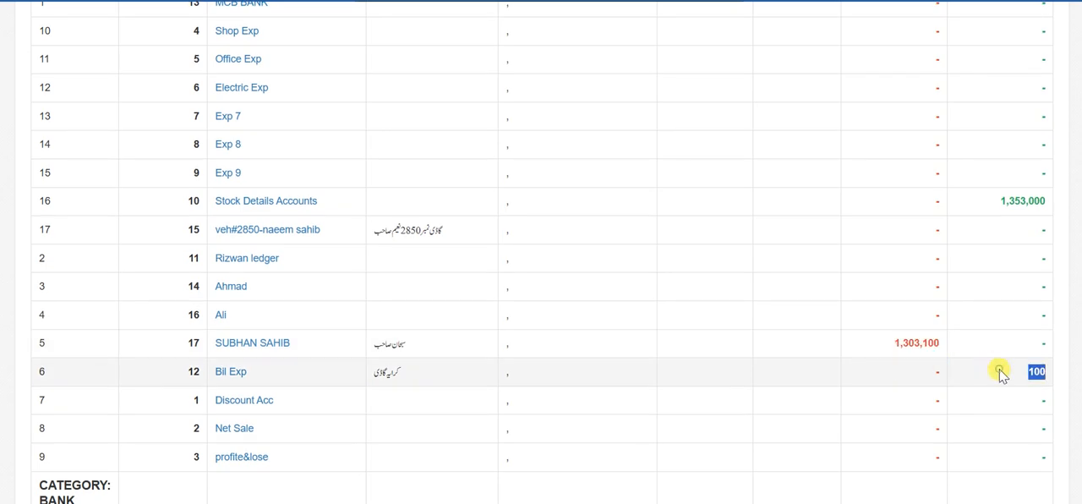
scroll(999, 372, down, 2)
scroll(1000, 373, down, 2)
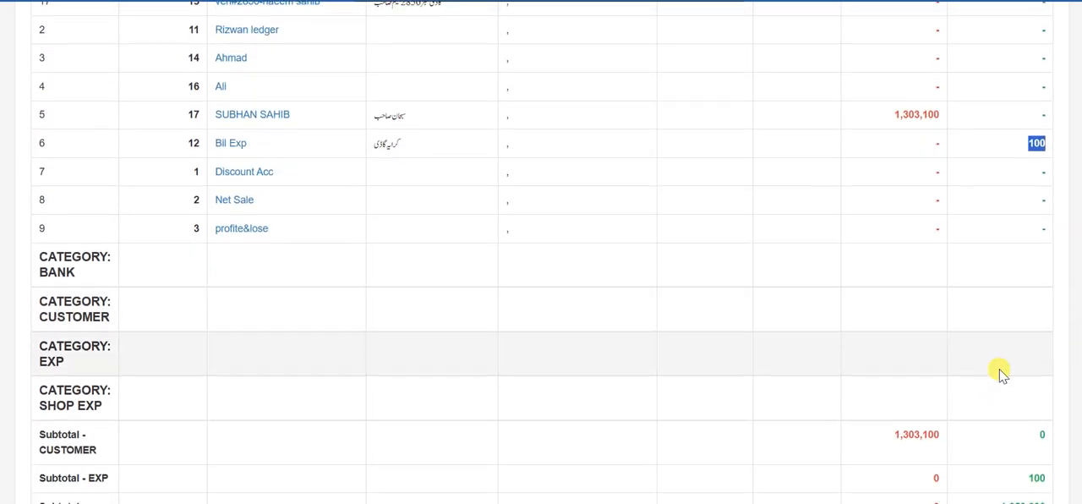
scroll(1000, 373, down, 3)
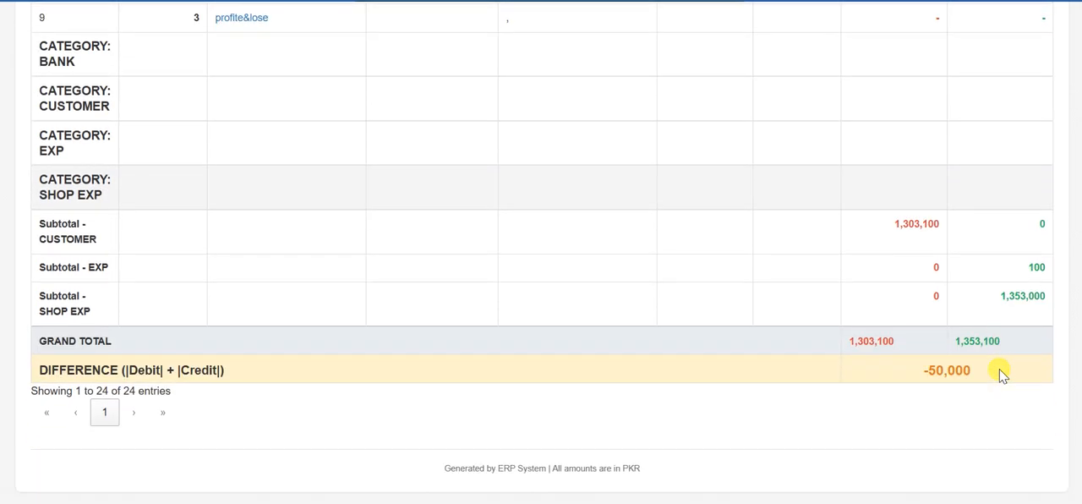
double_click(987, 372)
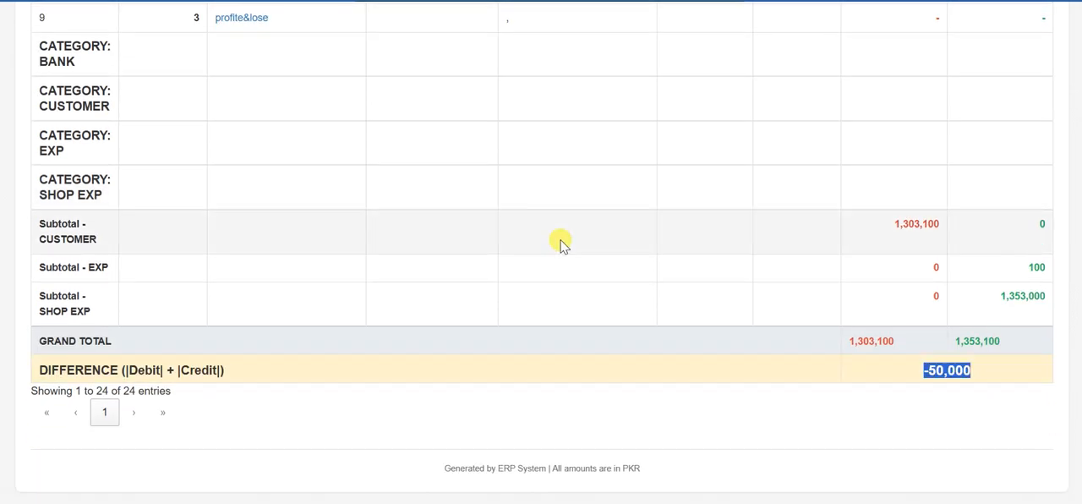
scroll(561, 241, up, 8)
scroll(560, 242, up, 3)
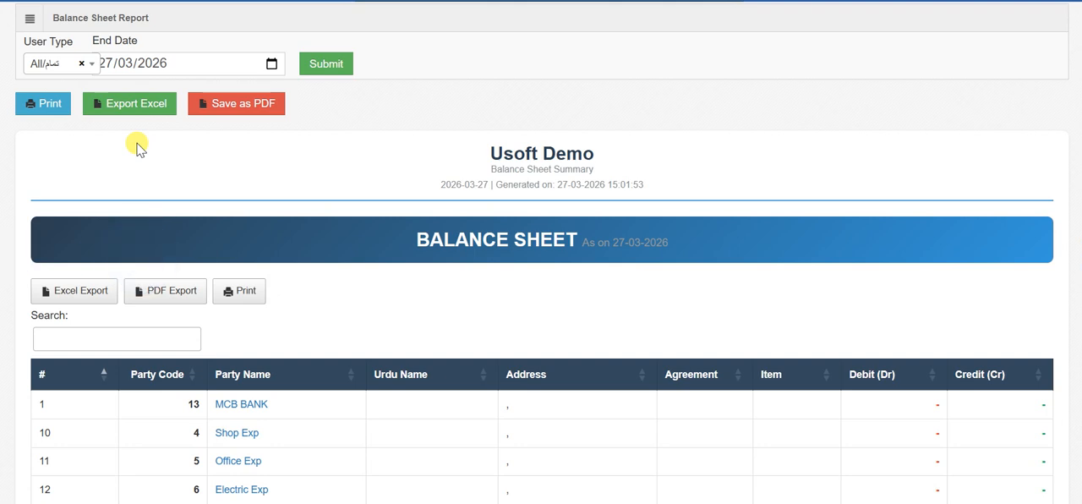
Step: Leave the balance sheet report and open the day book's Debit Cash entry page
key(alt+Left)
mouse_move(372, 17)
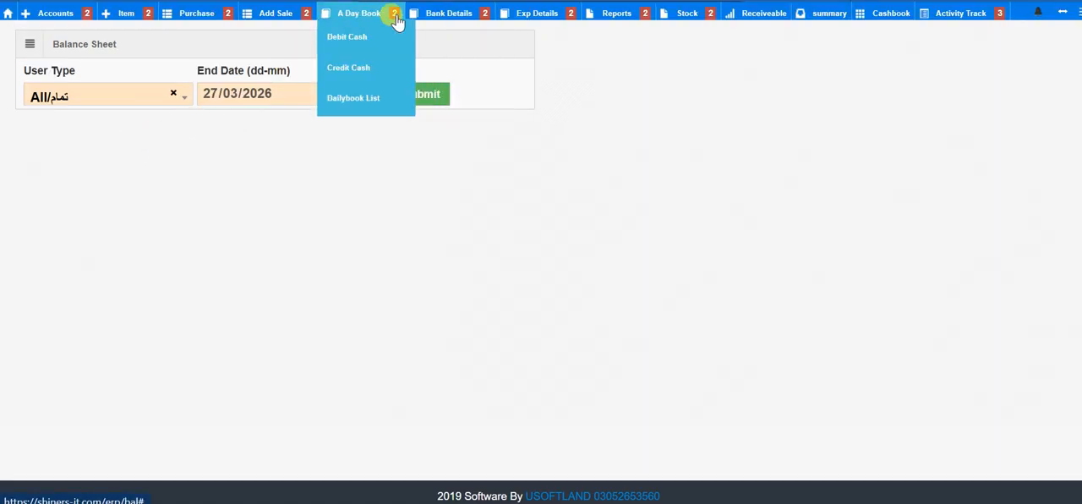
click(359, 37)
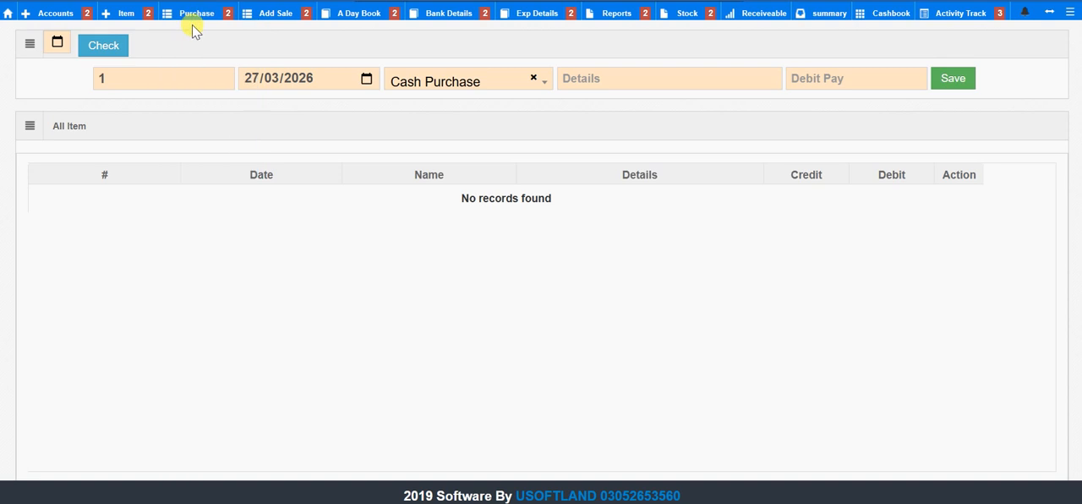
Step: Return to the home dashboard and review the debit sale figure and the other daily totals for 27/03/2026
mouse_move(112, 13)
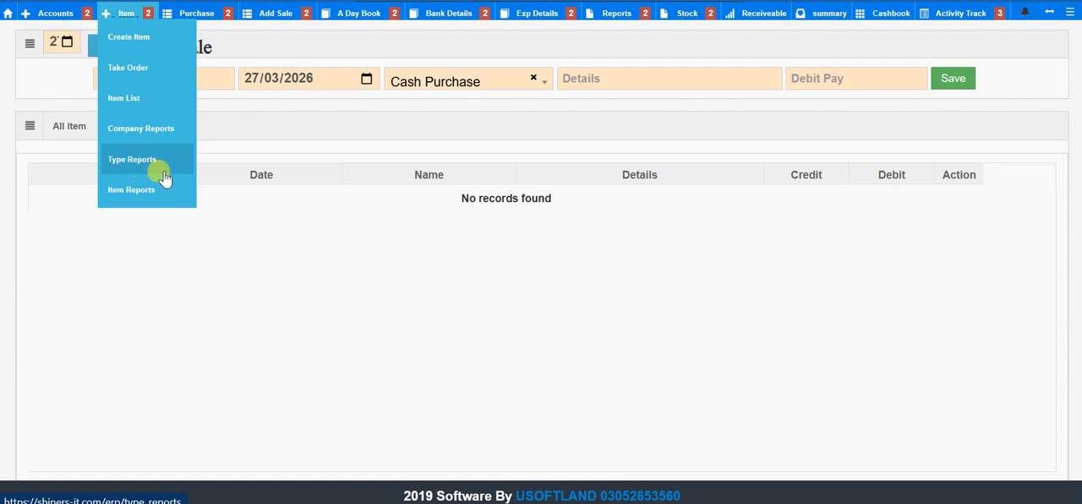
mouse_move(44, 19)
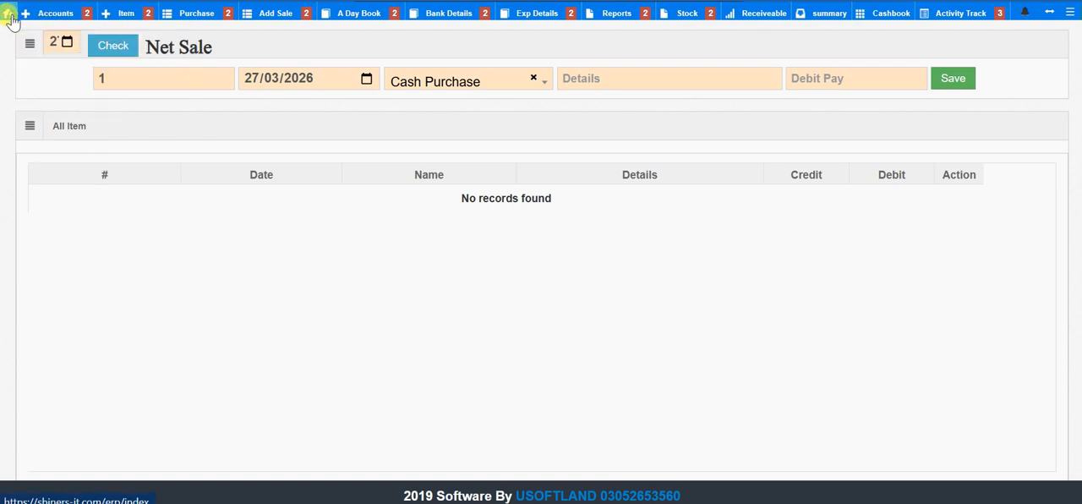
click(7, 14)
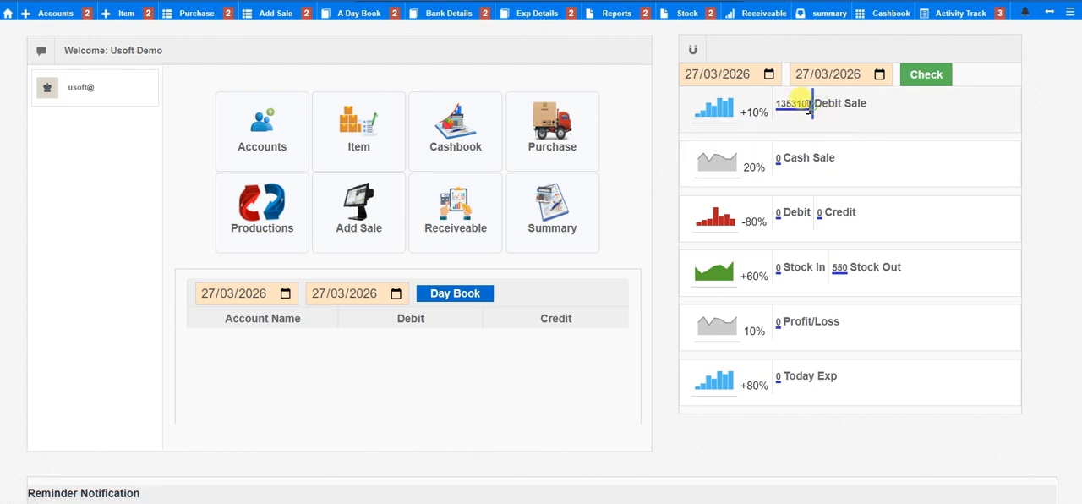
drag(813, 108, 771, 96)
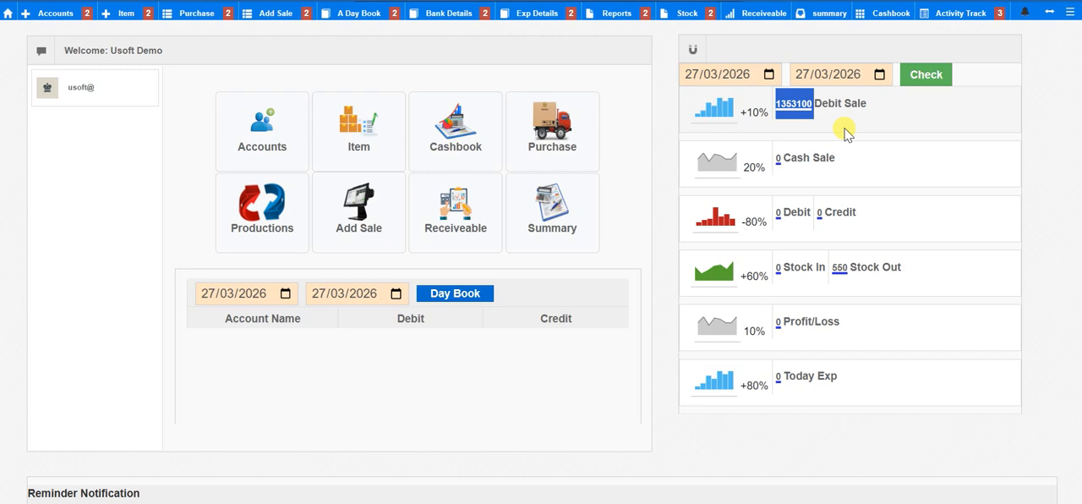
scroll(845, 134, down, 2)
scroll(845, 134, up, 2)
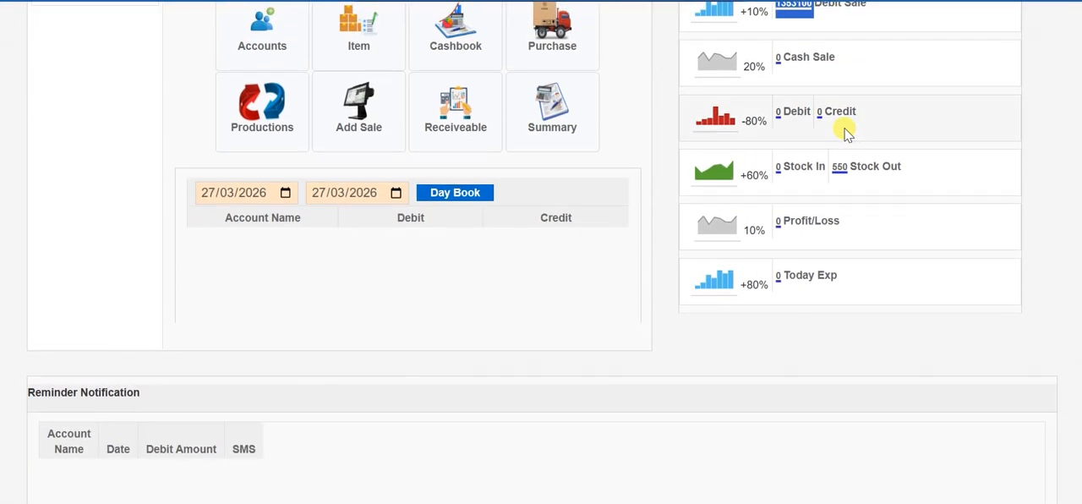